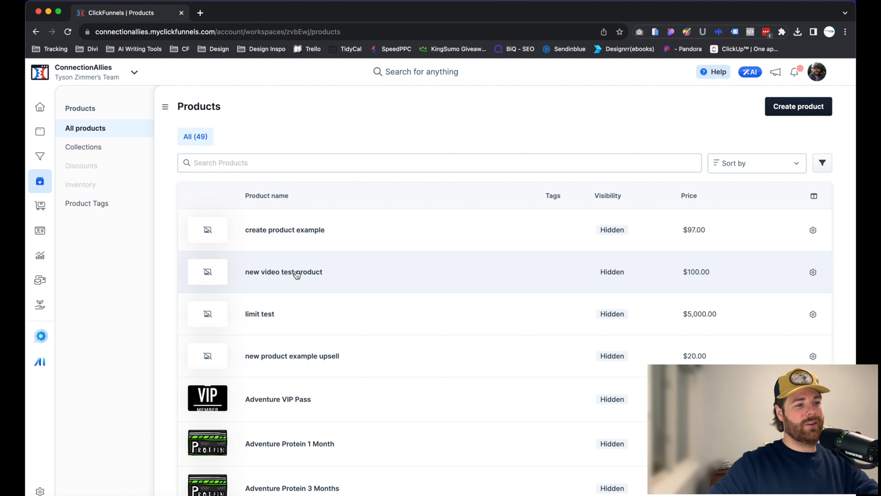
Step: Open the product "new video test product" and enable multiple options for it under Variants
{"action": "left_click", "coordinate": [297, 274]}
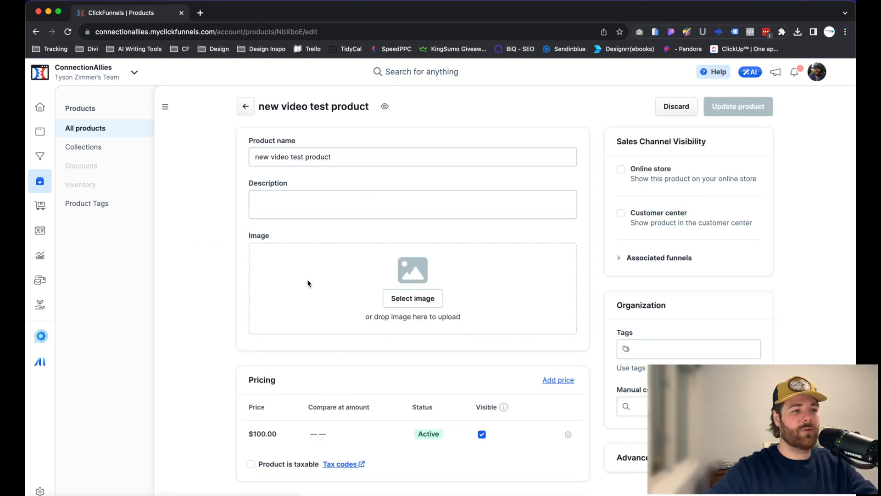
{"action": "scroll", "coordinate": [308, 284], "scroll_direction": "down", "scroll_amount": 15}
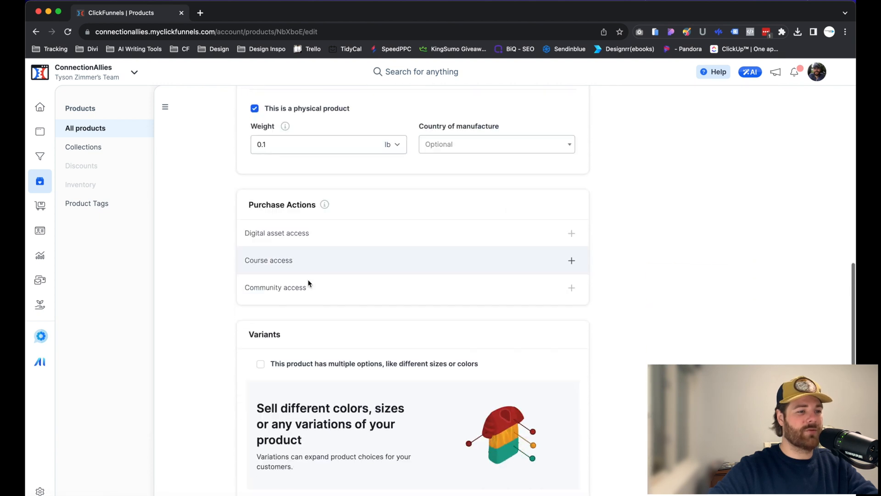
{"action": "scroll", "coordinate": [311, 329], "scroll_direction": "down", "scroll_amount": 2}
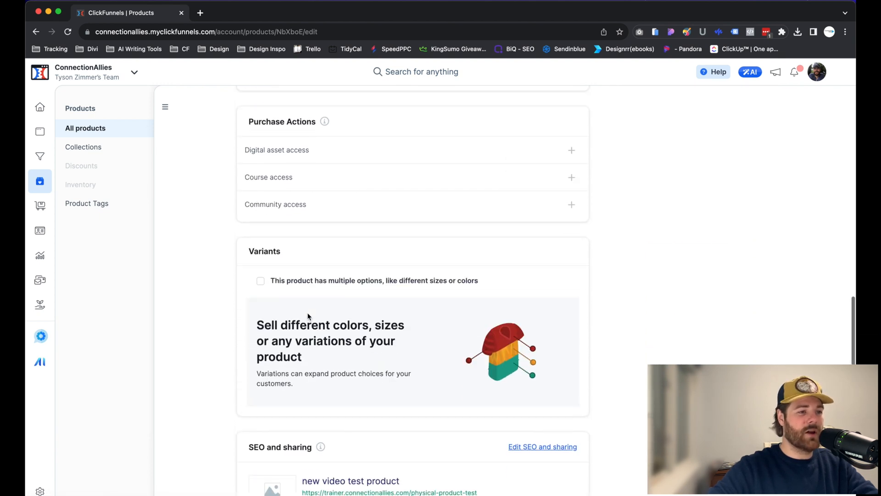
{"action": "left_click", "coordinate": [261, 275]}
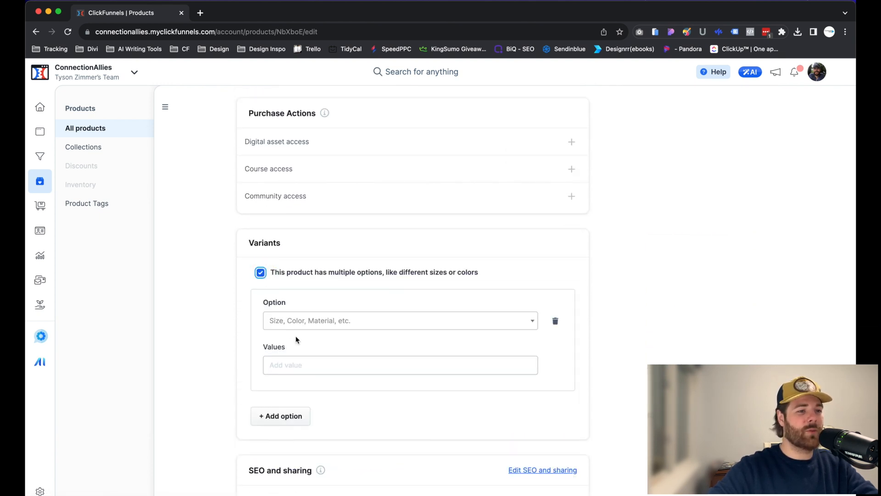
{"action": "scroll", "coordinate": [298, 340], "scroll_direction": "down", "scroll_amount": 1}
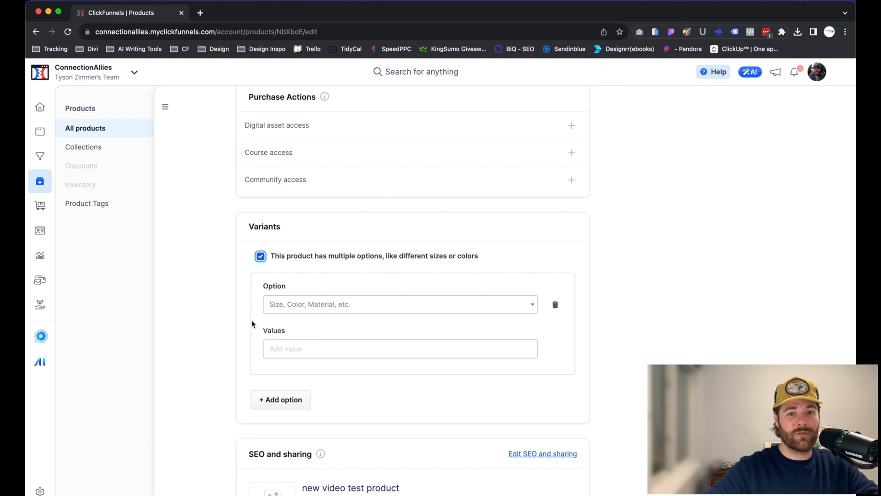
Step: Define a Color option for the product with Red as its first value
{"action": "left_click", "coordinate": [316, 304]}
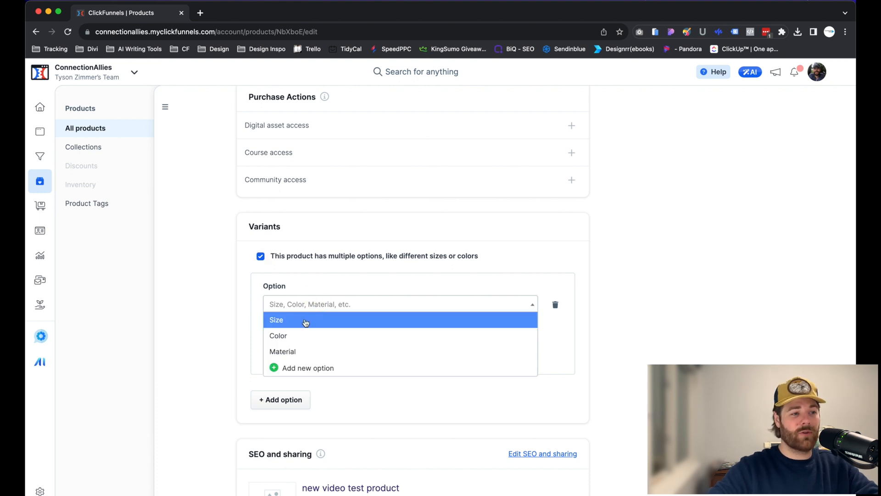
{"action": "left_click", "coordinate": [282, 338]}
{"action": "left_click", "coordinate": [285, 348]}
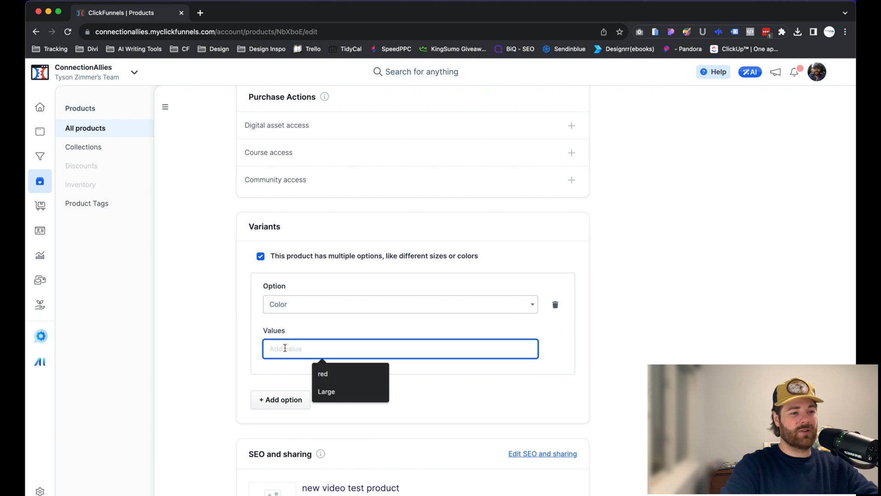
{"action": "type", "text": "re"}
{"action": "key", "text": "BackSpace"}
{"action": "key", "text": "BackSpace"}
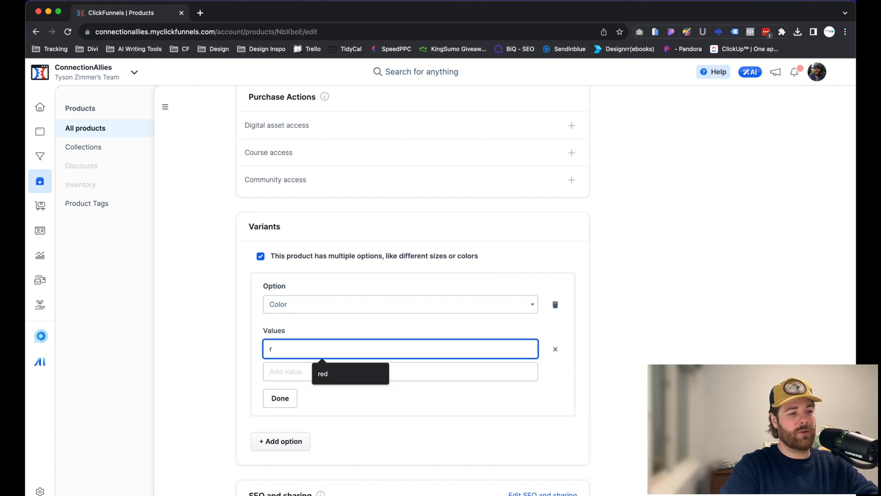
{"action": "type", "text": "Red"}
{"action": "key", "text": "BackSpace"}
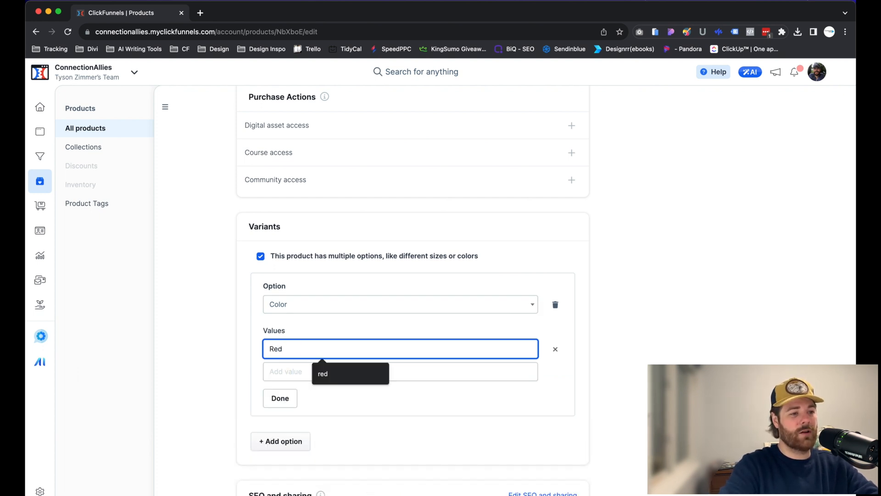
Step: Add Blue, Orange and White as further Color values and save the product
{"action": "left_click", "coordinate": [286, 371]}
{"action": "type", "text": "Blue"}
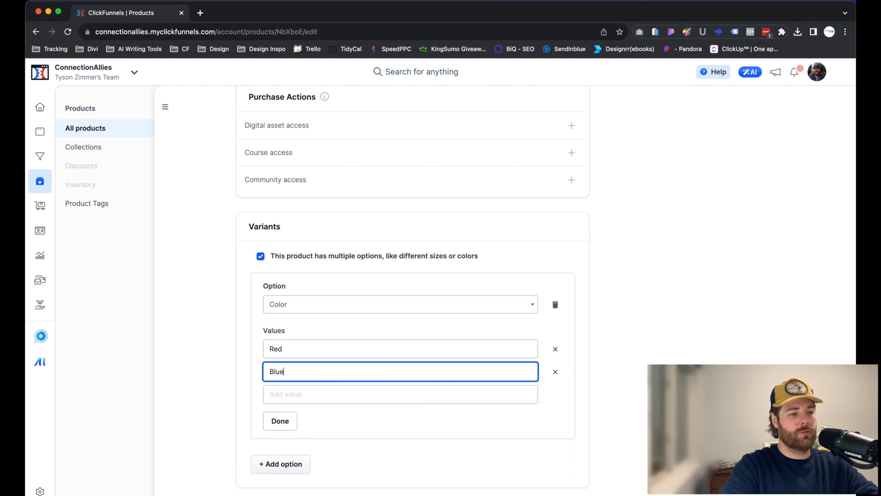
{"action": "key", "text": "Tab"}
{"action": "type", "text": "Or"}
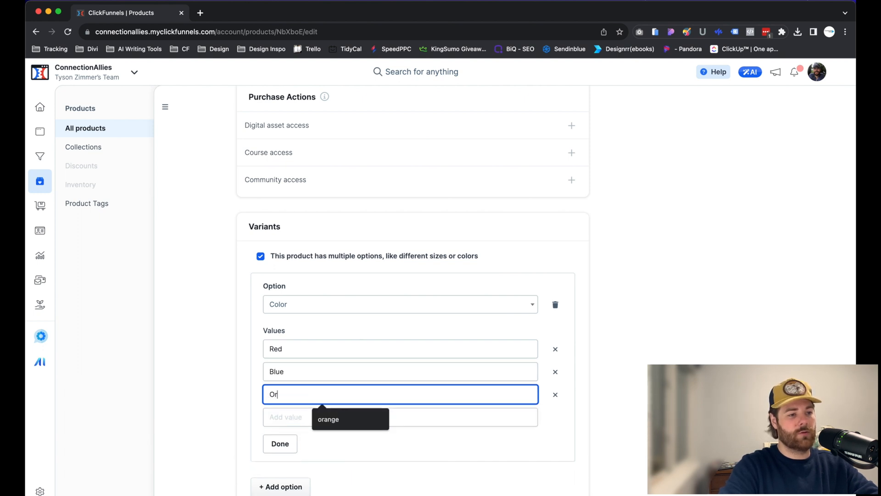
{"action": "key", "text": "Tab"}
{"action": "type", "text": "White"}
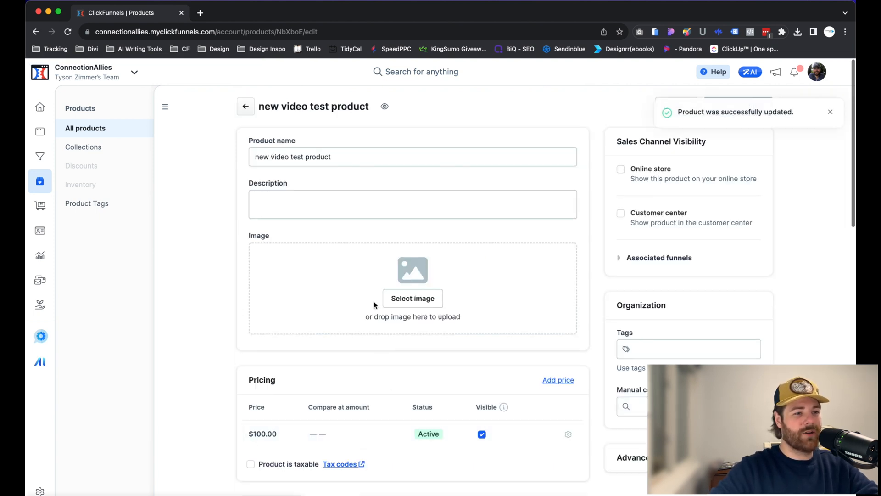
Step: Edit the existing Color option and add Grey to its values
{"action": "scroll", "coordinate": [370, 356], "scroll_direction": "down", "scroll_amount": 10}
{"action": "scroll", "coordinate": [370, 354], "scroll_direction": "up", "scroll_amount": 1}
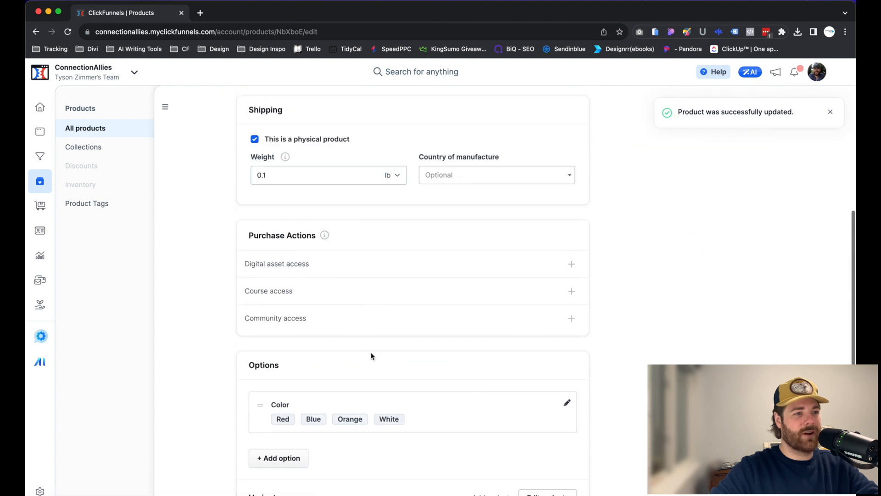
{"action": "scroll", "coordinate": [370, 354], "scroll_direction": "down", "scroll_amount": 5}
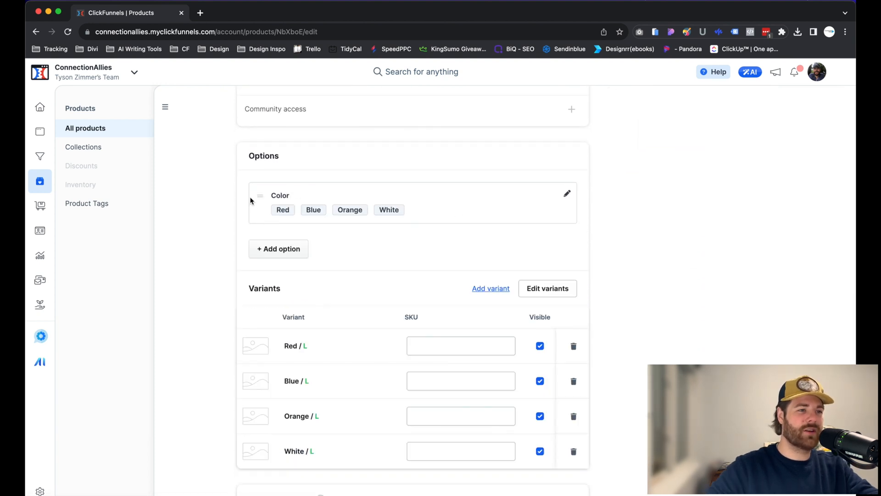
{"action": "left_click", "coordinate": [567, 196]}
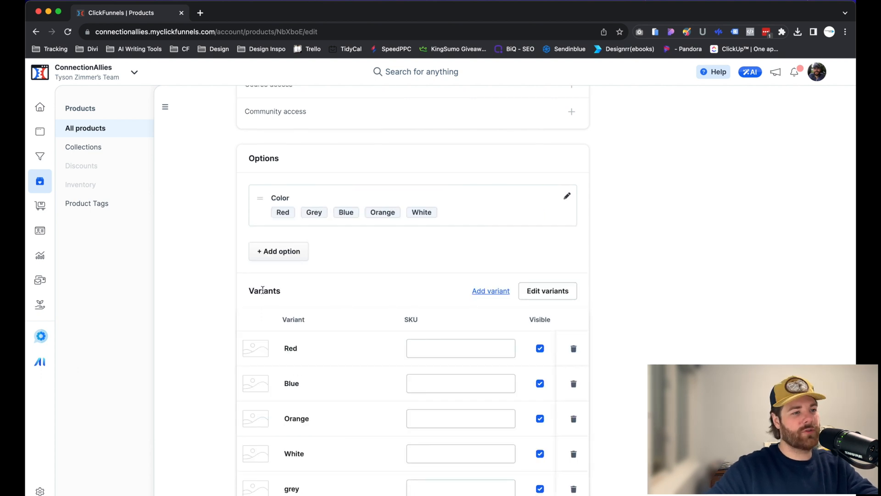
Step: Add a Size option with the values Lard, Medium and Small
{"action": "left_click", "coordinate": [269, 256]}
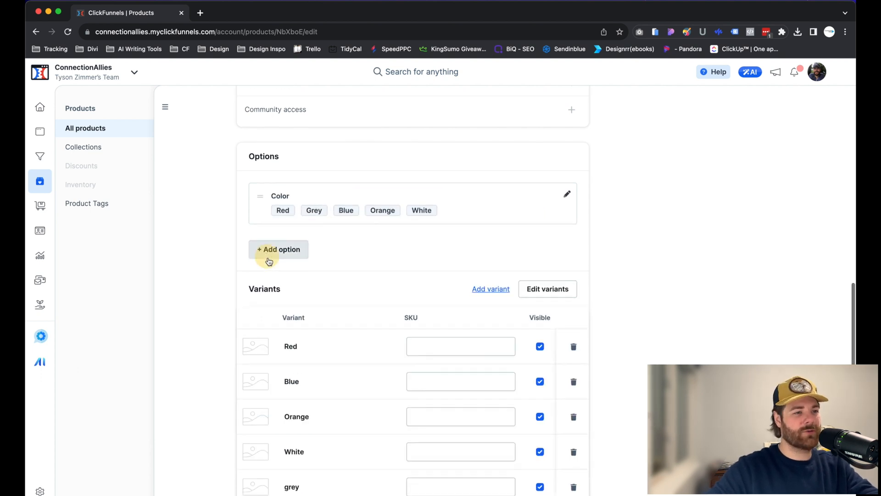
{"action": "left_click", "coordinate": [329, 260]}
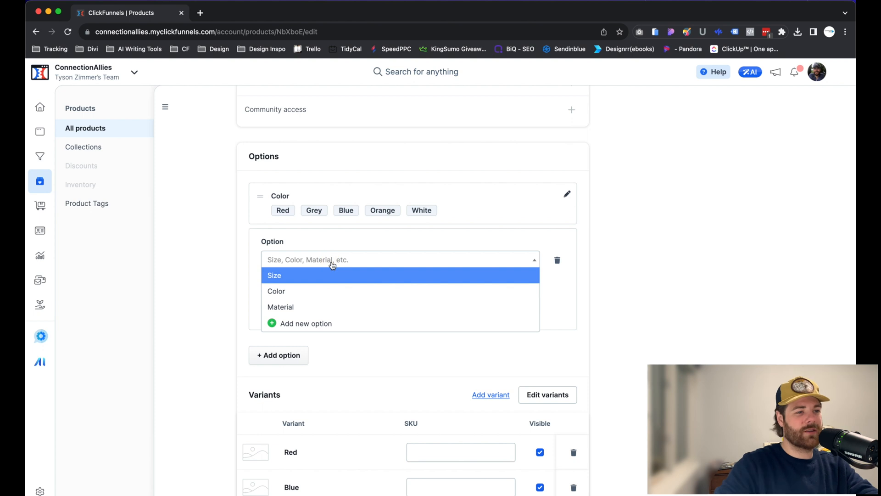
{"action": "left_click", "coordinate": [326, 275]}
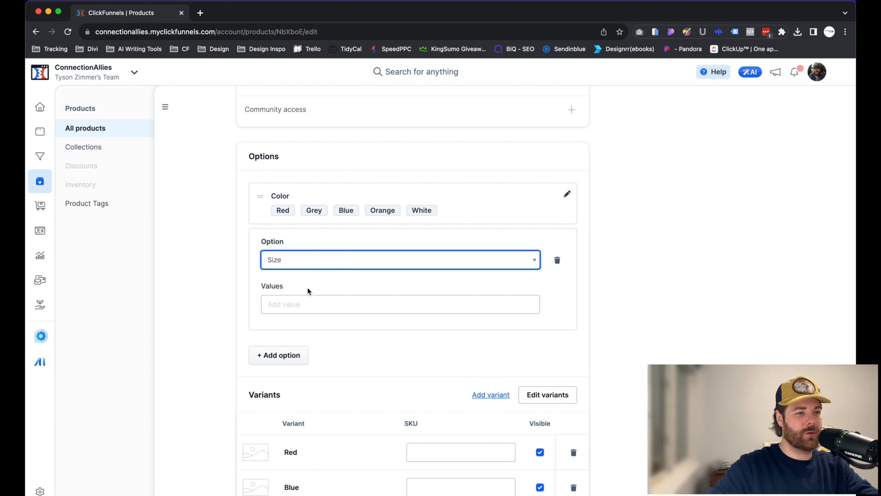
{"action": "left_click", "coordinate": [306, 299]}
{"action": "type", "text": "Lard"}
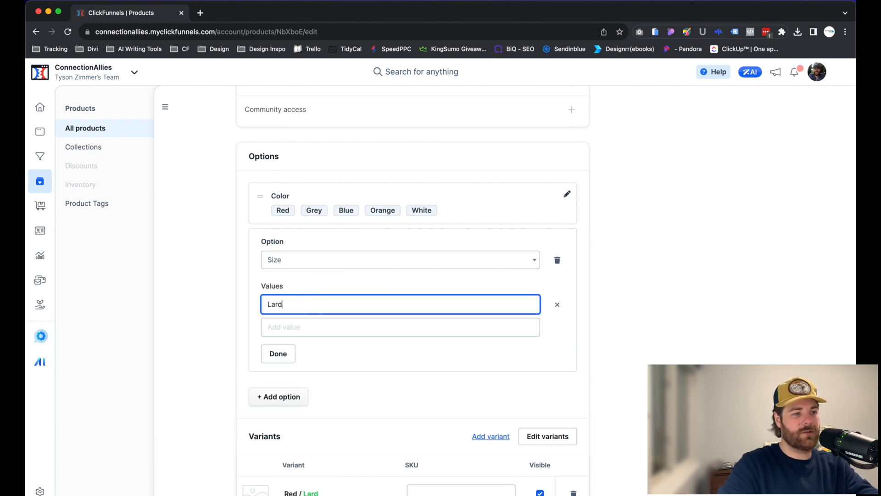
{"action": "left_click", "coordinate": [307, 327]}
{"action": "type", "text": "Mediu"}
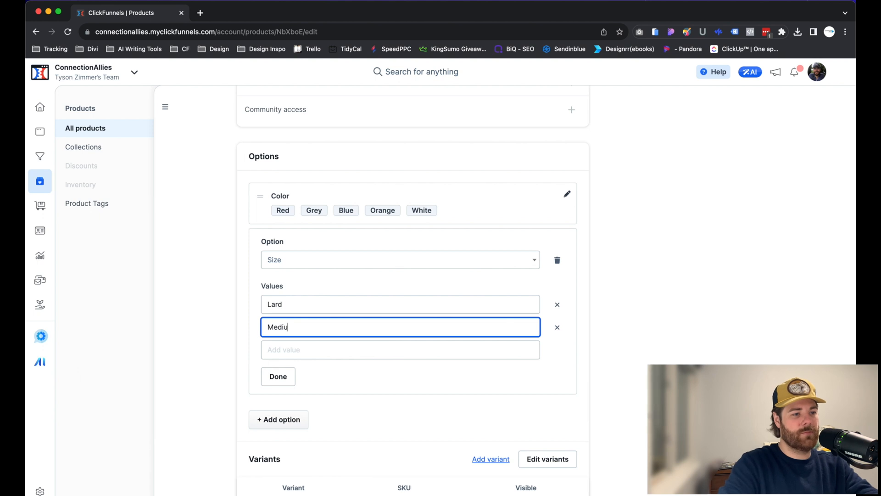
{"action": "type", "text": "m"}
{"action": "key", "text": "Tab"}
{"action": "type", "text": "Smal"}
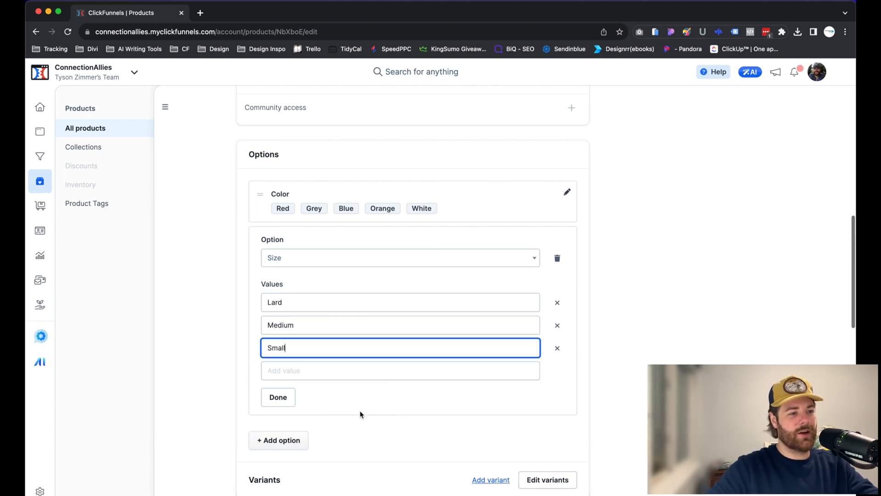
Step: Correct the misspelled first Size value to Large
{"action": "scroll", "coordinate": [360, 413], "scroll_direction": "down", "scroll_amount": 4}
{"action": "scroll", "coordinate": [361, 413], "scroll_direction": "down", "scroll_amount": 2}
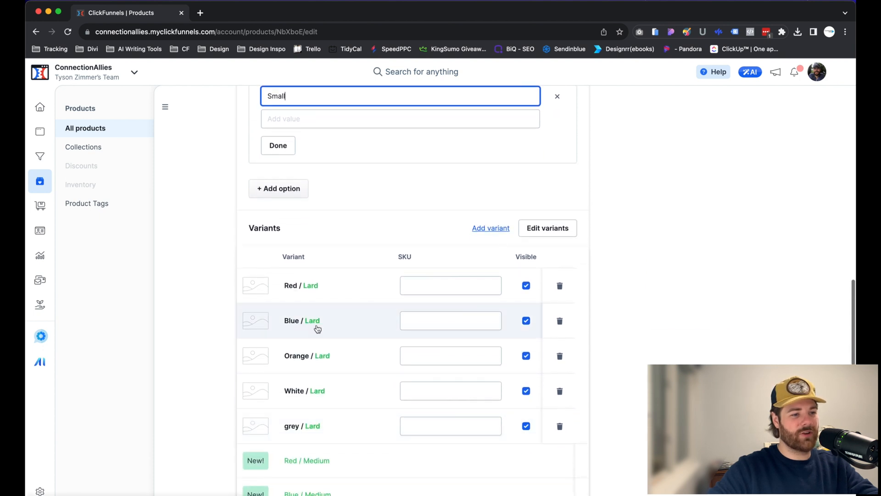
{"action": "scroll", "coordinate": [316, 308], "scroll_direction": "up", "scroll_amount": 3}
{"action": "scroll", "coordinate": [315, 308], "scroll_direction": "up", "scroll_amount": 1}
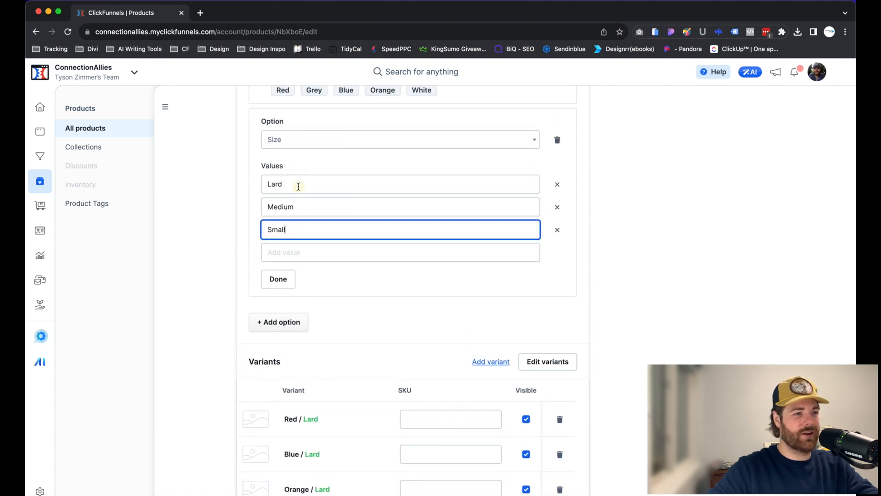
{"action": "left_click", "coordinate": [299, 186]}
{"action": "type", "text": "ge"}
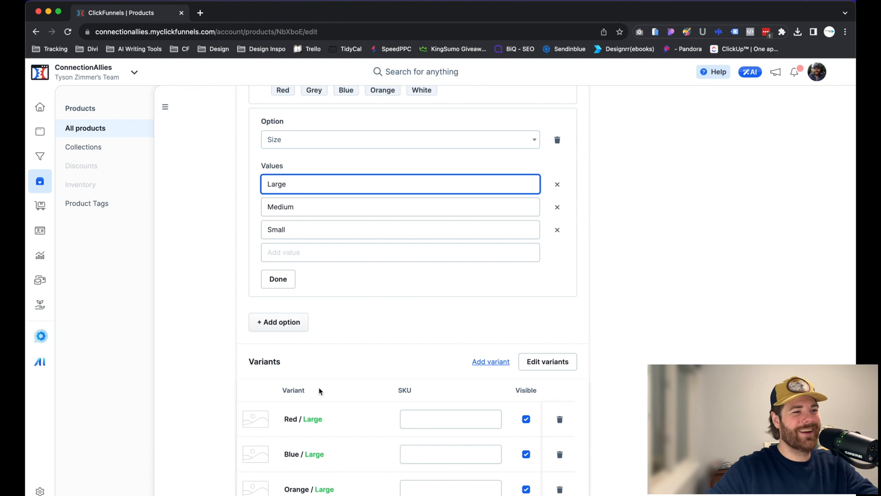
Step: Check the color and size combinations in the variants list and finish editing the Size option
{"action": "scroll", "coordinate": [319, 390], "scroll_direction": "down", "scroll_amount": 2}
{"action": "scroll", "coordinate": [319, 329], "scroll_direction": "up", "scroll_amount": 4}
{"action": "scroll", "coordinate": [321, 327], "scroll_direction": "down", "scroll_amount": 6}
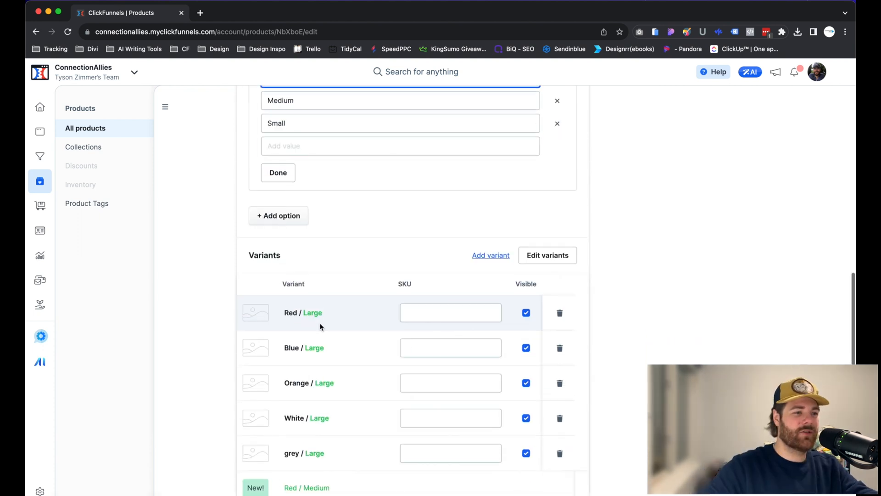
{"action": "scroll", "coordinate": [320, 326], "scroll_direction": "down", "scroll_amount": 8}
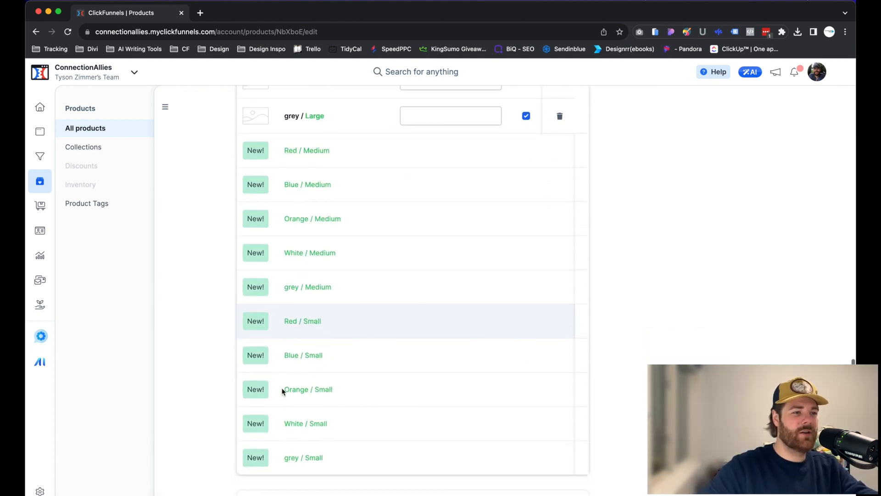
{"action": "scroll", "coordinate": [319, 450], "scroll_direction": "down", "scroll_amount": 2}
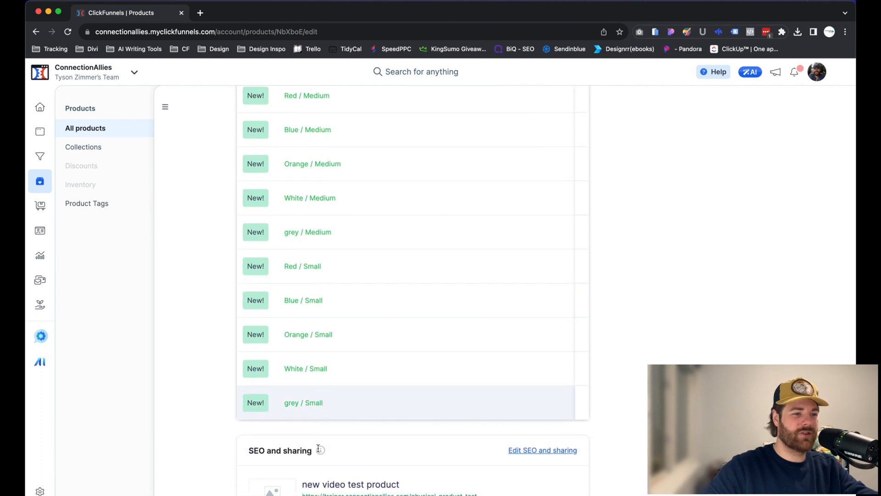
{"action": "scroll", "coordinate": [318, 450], "scroll_direction": "up", "scroll_amount": 7}
{"action": "scroll", "coordinate": [243, 383], "scroll_direction": "up", "scroll_amount": 5}
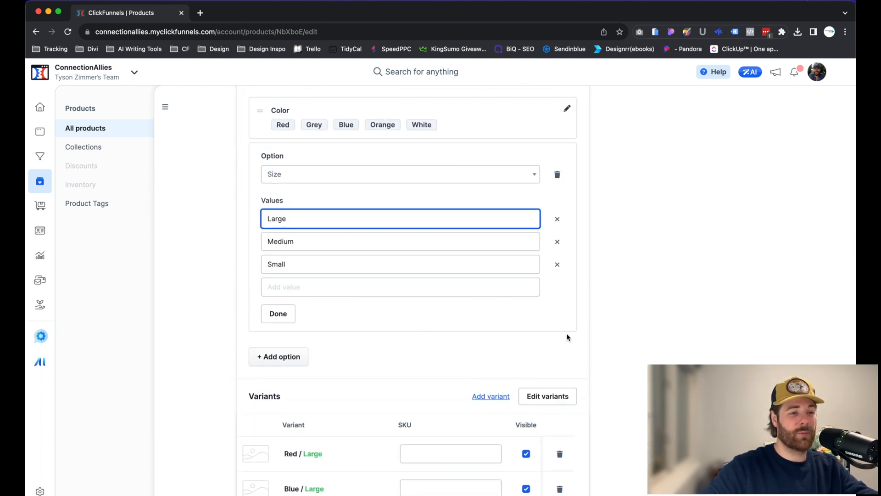
{"action": "left_click", "coordinate": [275, 313]}
{"action": "scroll", "coordinate": [314, 270], "scroll_direction": "up", "scroll_amount": 2}
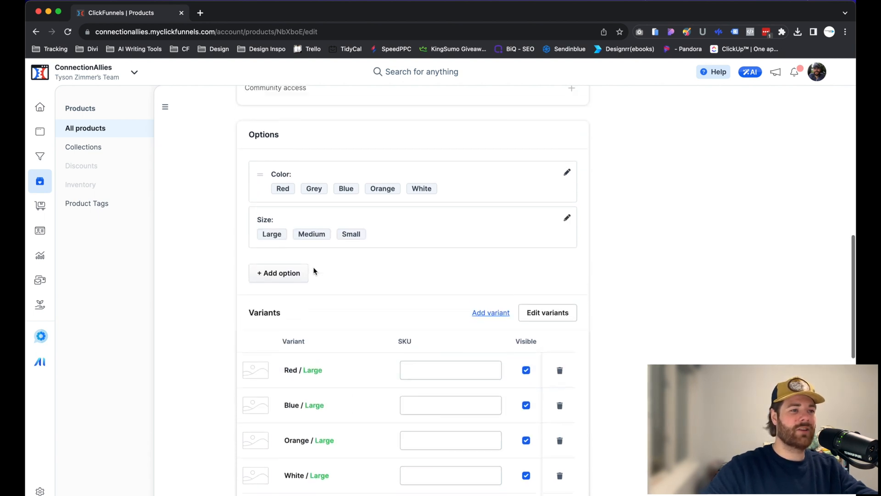
Step: Add a Material option with the values Silk, Cotton and Nylon, and finish editing it
{"action": "left_click", "coordinate": [274, 276]}
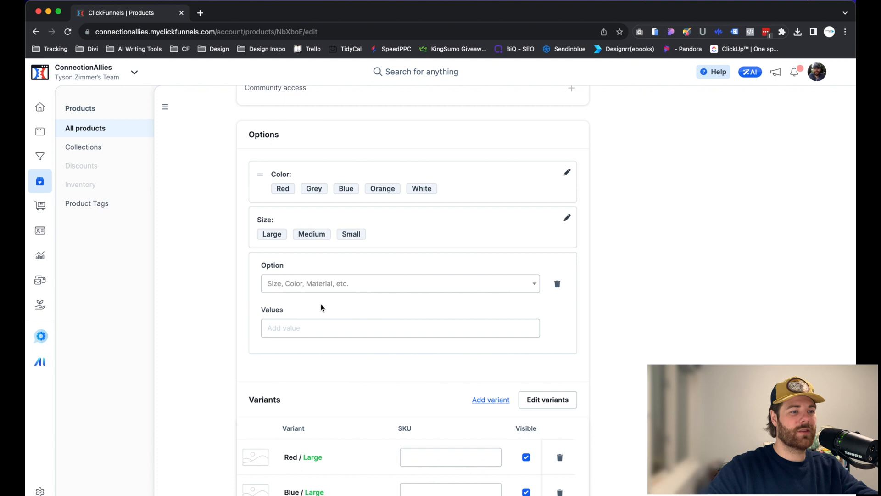
{"action": "left_click", "coordinate": [299, 281]}
{"action": "left_click", "coordinate": [321, 329]}
{"action": "left_click", "coordinate": [296, 326]}
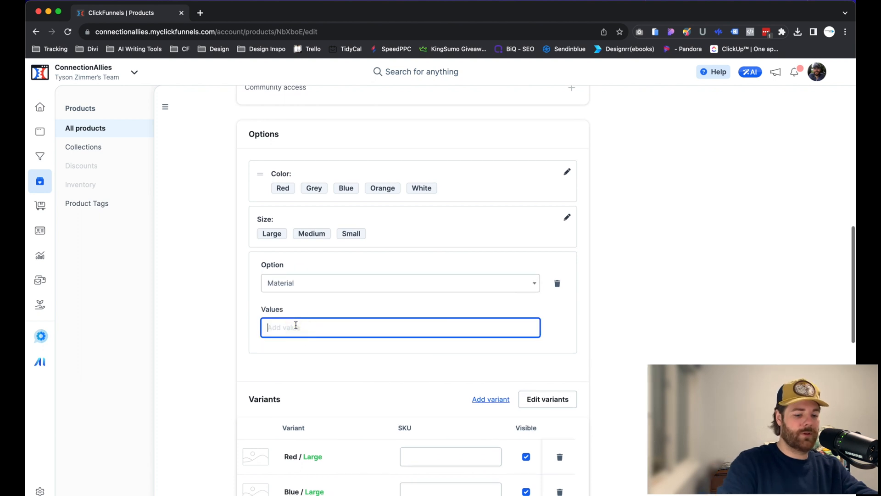
{"action": "type", "text": "Silk"}
{"action": "key", "text": "Return"}
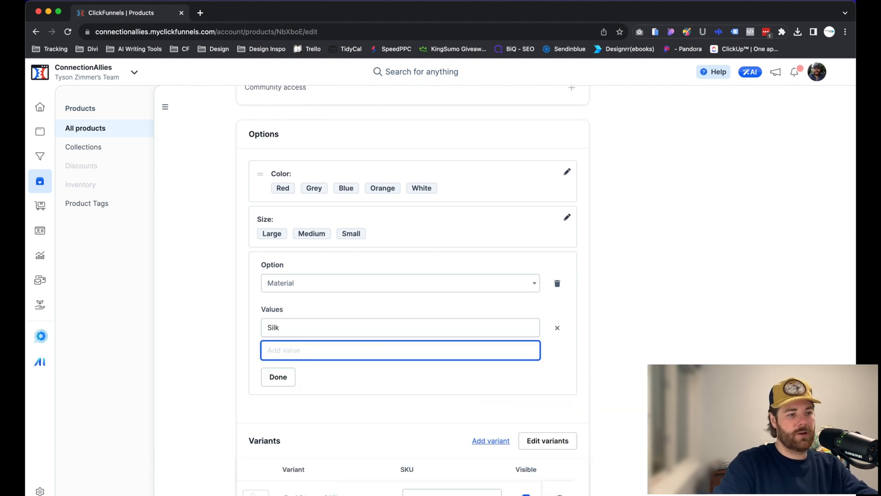
{"action": "type", "text": "Cotton"}
{"action": "key", "text": "Return"}
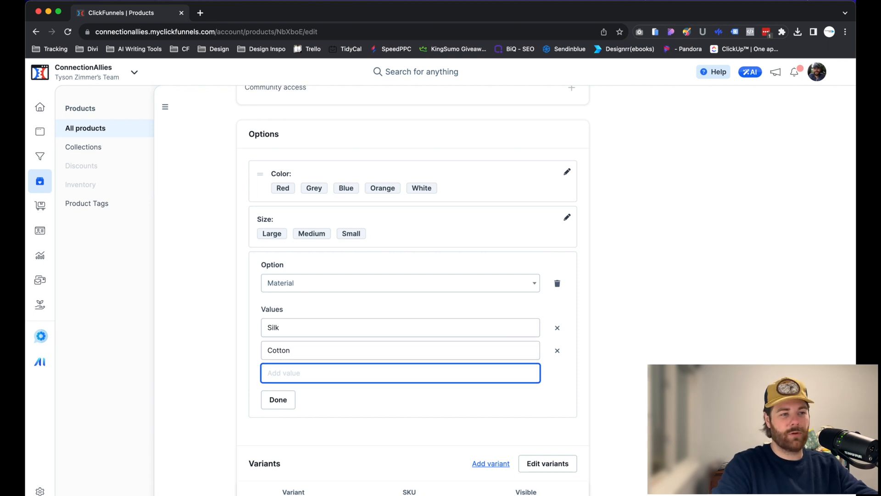
{"action": "type", "text": "Nylon"}
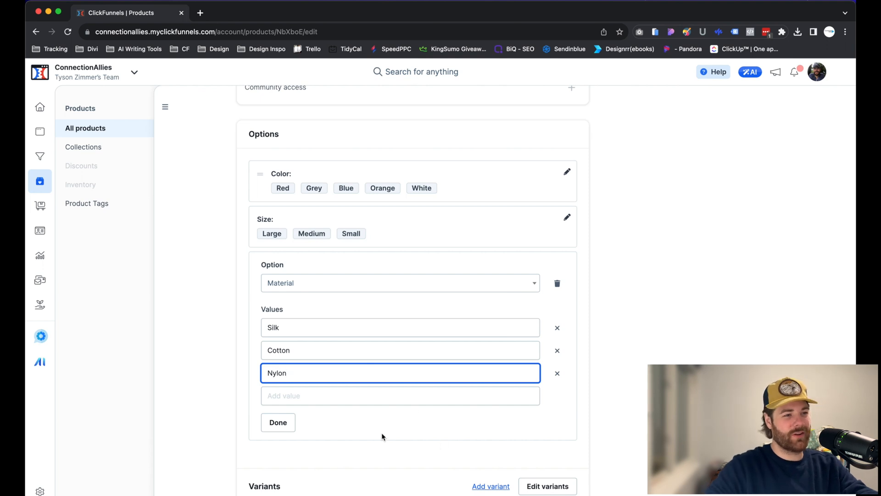
{"action": "left_click", "coordinate": [277, 424]}
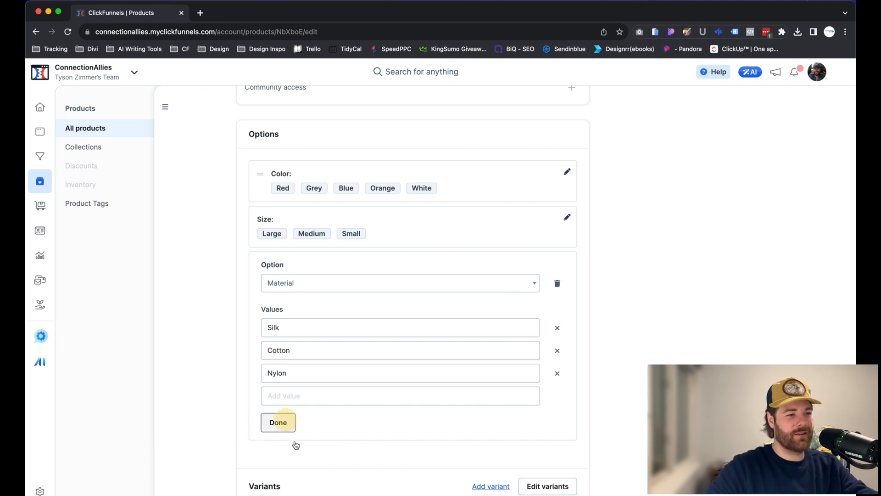
Step: Check the Color, Size and Material options and save them by updating the product
{"action": "scroll", "coordinate": [312, 356], "scroll_direction": "up", "scroll_amount": 2}
{"action": "scroll", "coordinate": [275, 407], "scroll_direction": "down", "scroll_amount": 2}
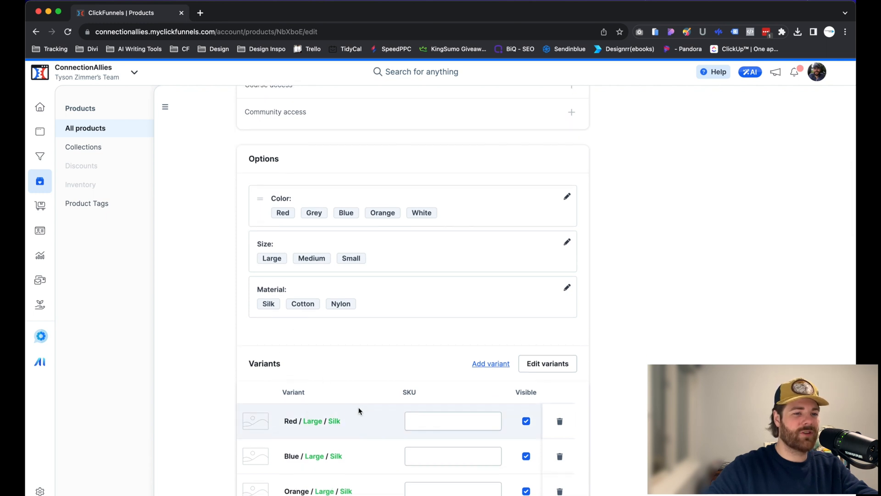
{"action": "scroll", "coordinate": [386, 406], "scroll_direction": "up", "scroll_amount": 12}
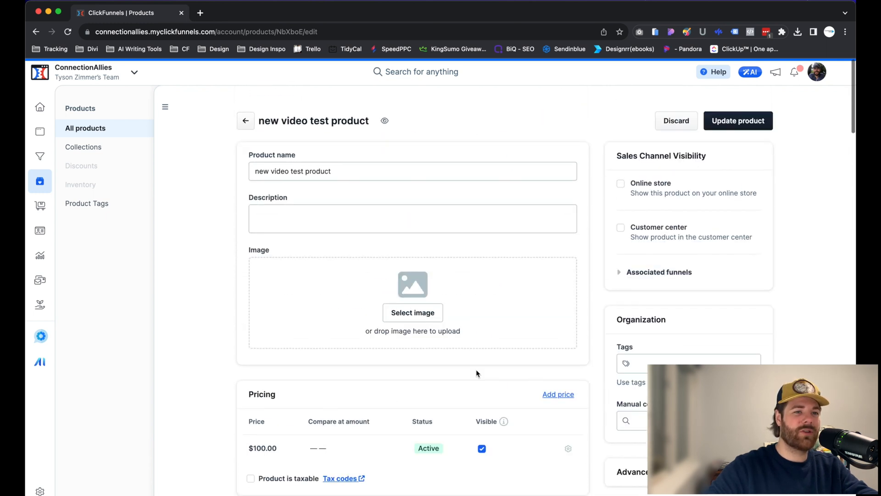
{"action": "left_click", "coordinate": [736, 107]}
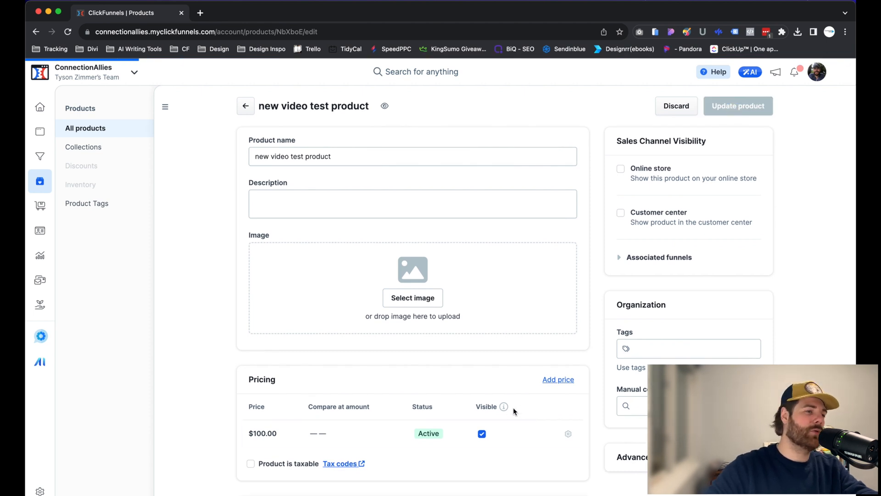
Step: Open the product's variants for editing and look through the full list of color, size and material combinations
{"action": "scroll", "coordinate": [512, 412], "scroll_direction": "down", "scroll_amount": 5}
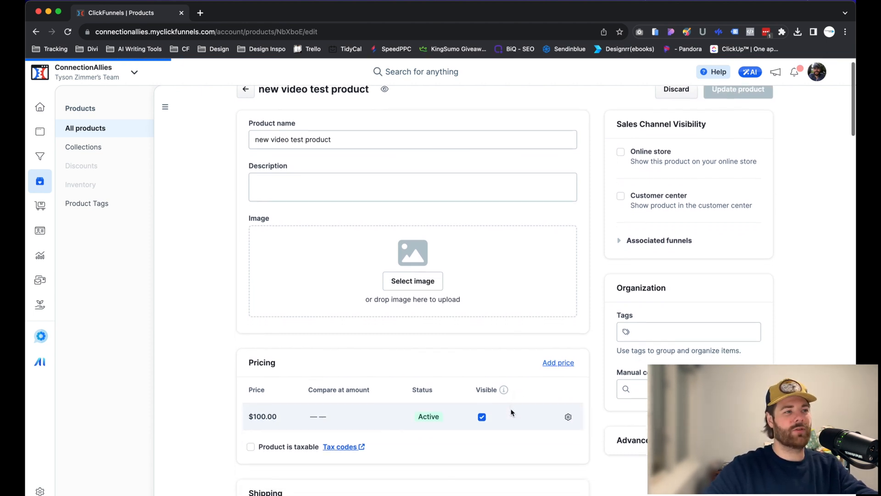
{"action": "scroll", "coordinate": [512, 411], "scroll_direction": "down", "scroll_amount": 2}
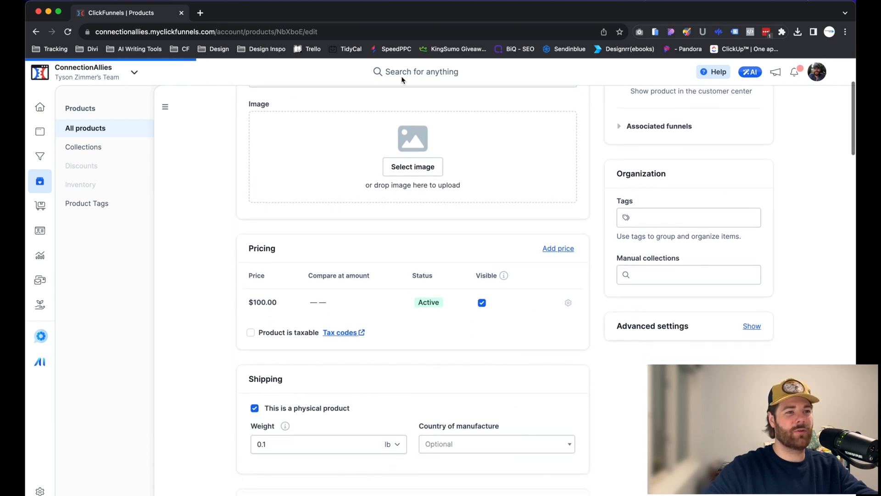
{"action": "scroll", "coordinate": [513, 404], "scroll_direction": "down", "scroll_amount": 1}
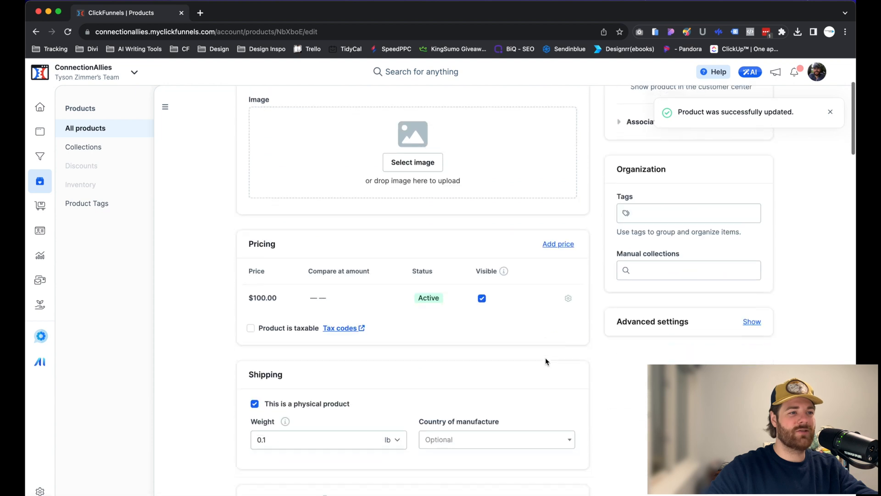
{"action": "scroll", "coordinate": [546, 361], "scroll_direction": "down", "scroll_amount": 10}
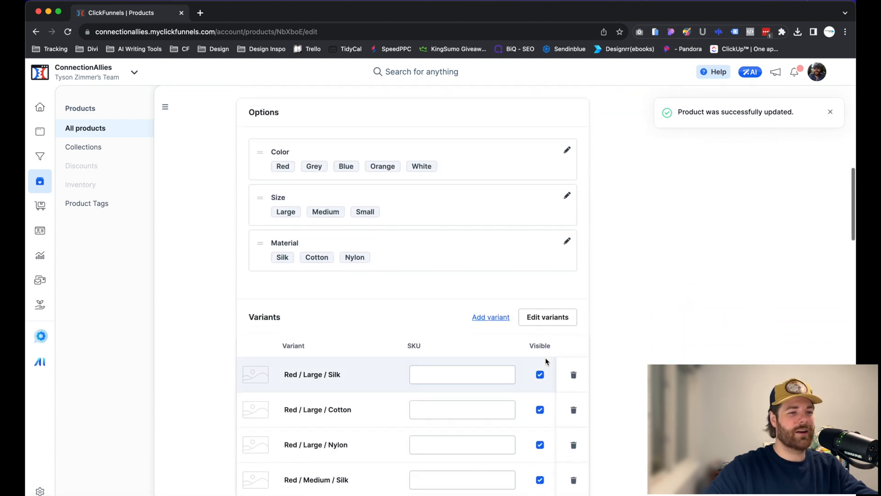
{"action": "scroll", "coordinate": [546, 361], "scroll_direction": "down", "scroll_amount": 2}
{"action": "left_click", "coordinate": [557, 275]}
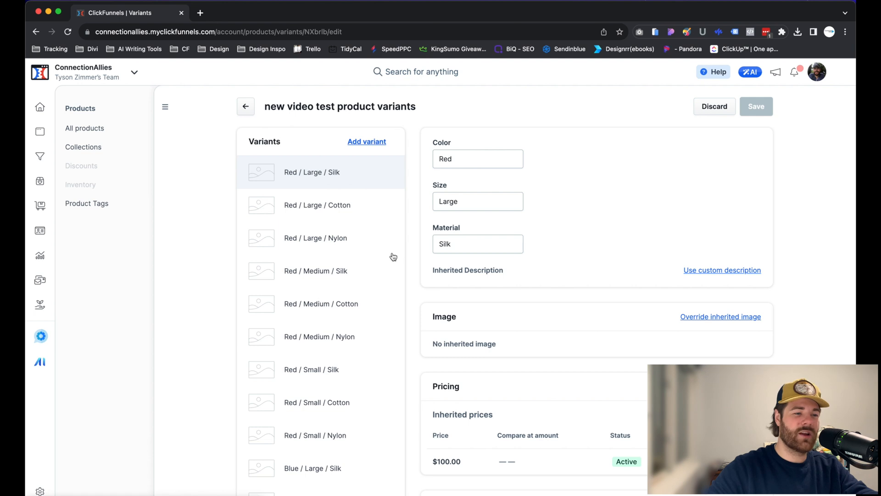
{"action": "scroll", "coordinate": [310, 276], "scroll_direction": "down", "scroll_amount": 1}
{"action": "scroll", "coordinate": [310, 272], "scroll_direction": "down", "scroll_amount": 15}
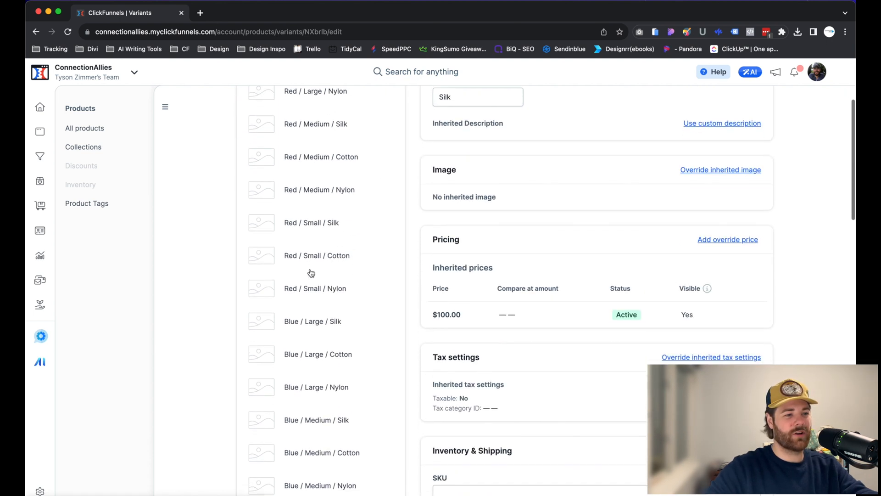
{"action": "scroll", "coordinate": [311, 273], "scroll_direction": "down", "scroll_amount": 12}
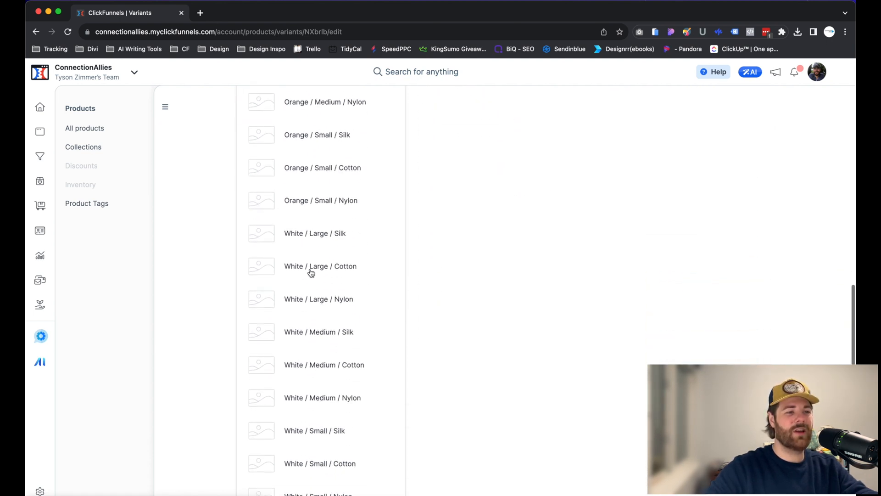
{"action": "scroll", "coordinate": [311, 273], "scroll_direction": "up", "scroll_amount": 20}
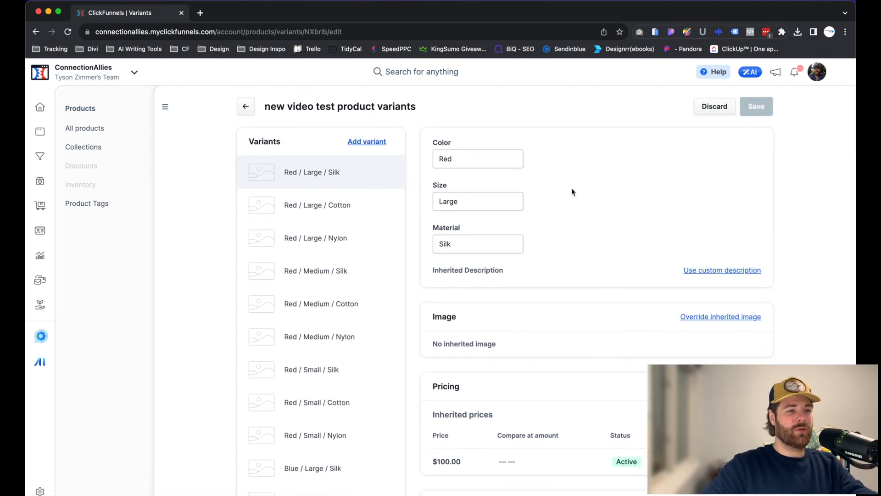
Step: Compare the Red / Large / Silk variant's inherited pricing with the product's base price, and reopen the variants for editing
{"action": "scroll", "coordinate": [572, 192], "scroll_direction": "down", "scroll_amount": 4}
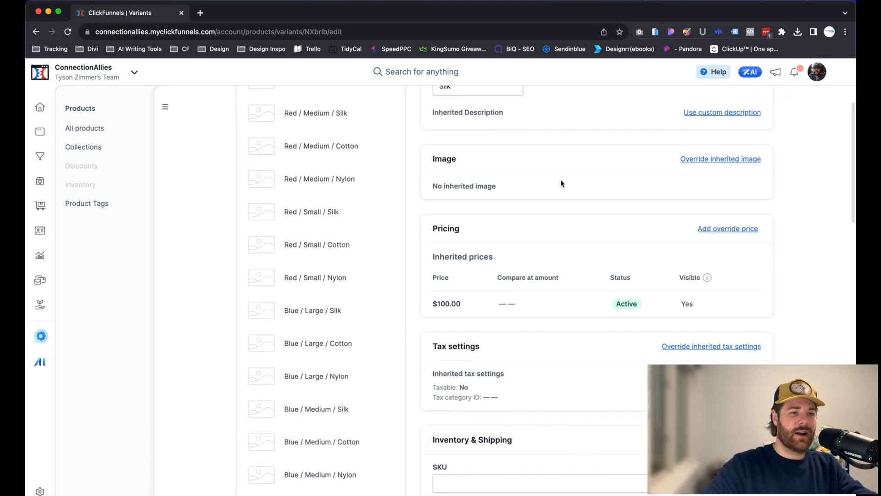
{"action": "scroll", "coordinate": [512, 290], "scroll_direction": "down", "scroll_amount": 1}
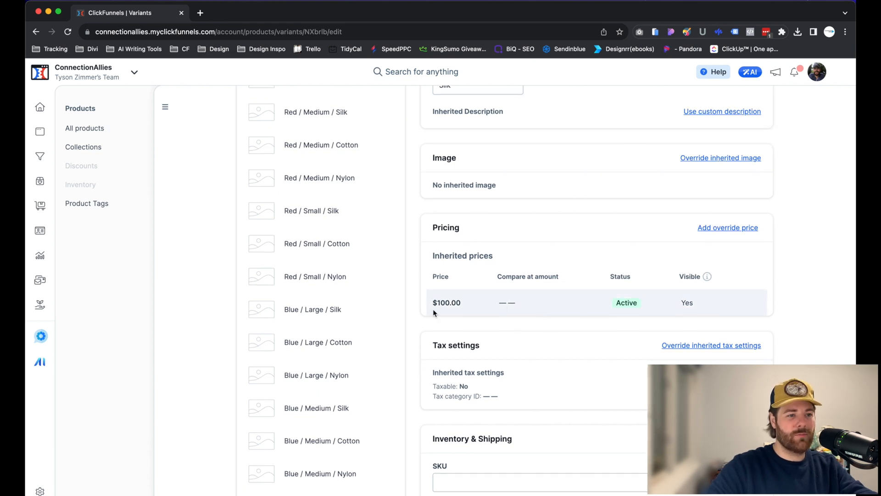
{"action": "scroll", "coordinate": [482, 261], "scroll_direction": "up", "scroll_amount": 5}
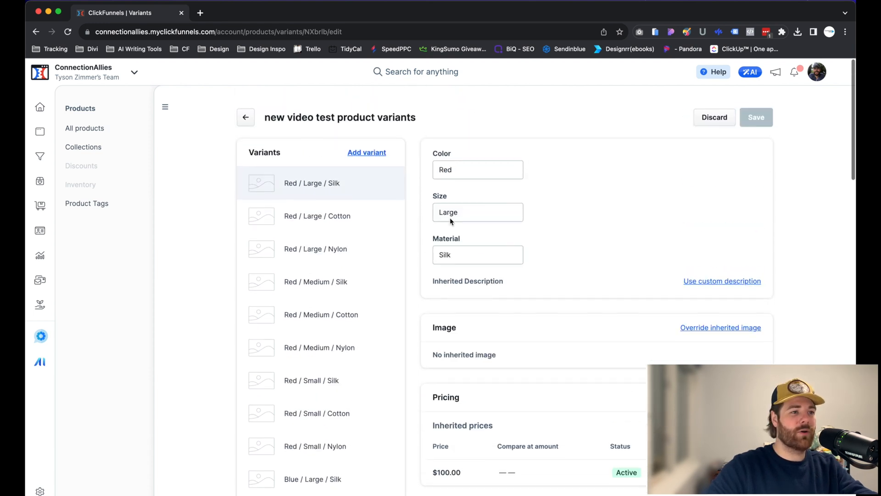
{"action": "left_click", "coordinate": [246, 109]}
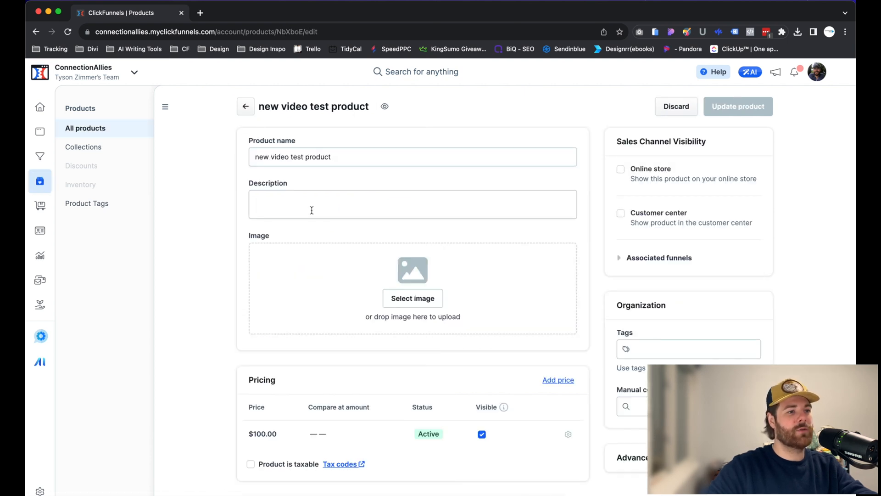
{"action": "scroll", "coordinate": [310, 257], "scroll_direction": "down", "scroll_amount": 5}
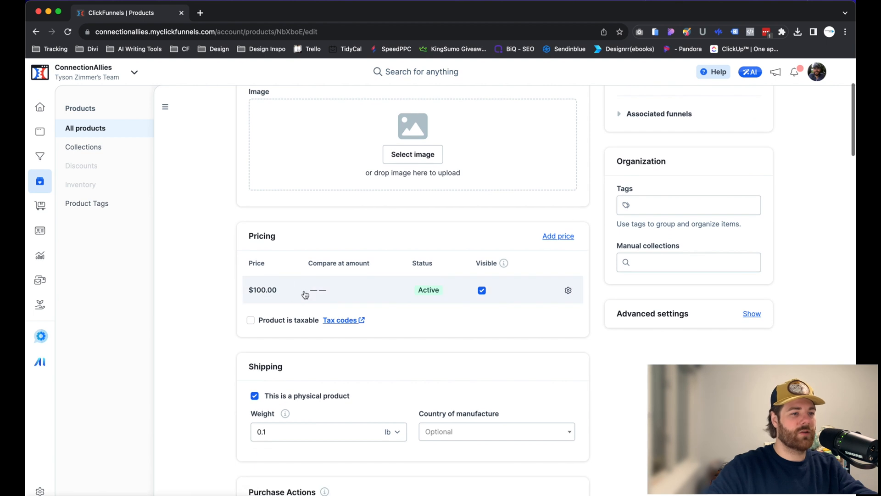
{"action": "scroll", "coordinate": [343, 290], "scroll_direction": "down", "scroll_amount": 15}
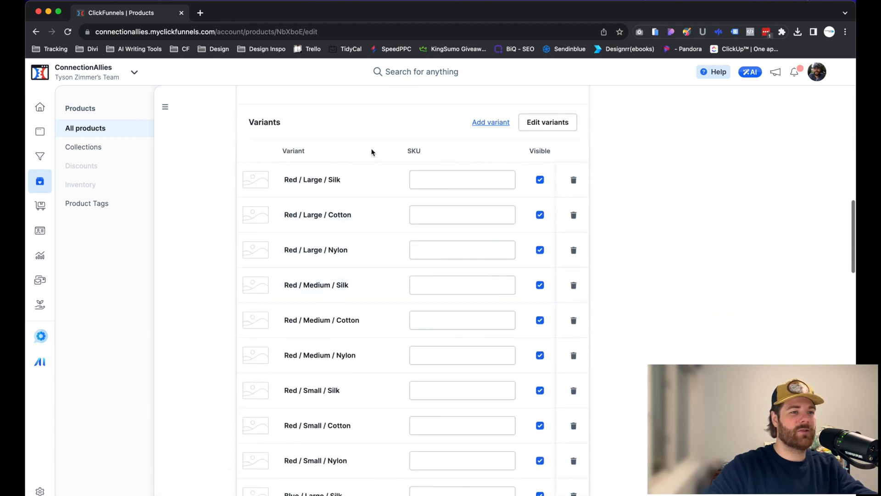
{"action": "left_click", "coordinate": [556, 127]}
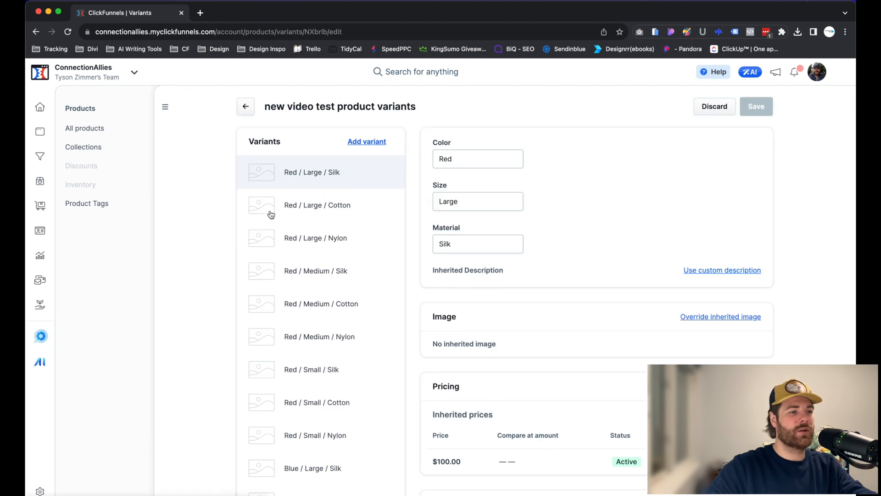
Step: Add a one-time override price of 300 USD to the Red / Large / Cotton variant and save it
{"action": "left_click", "coordinate": [320, 205]}
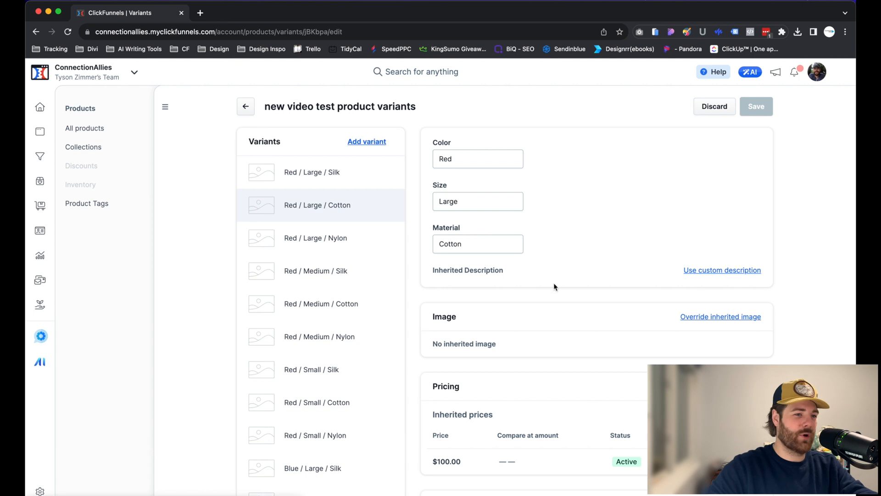
{"action": "scroll", "coordinate": [555, 287], "scroll_direction": "down", "scroll_amount": 3}
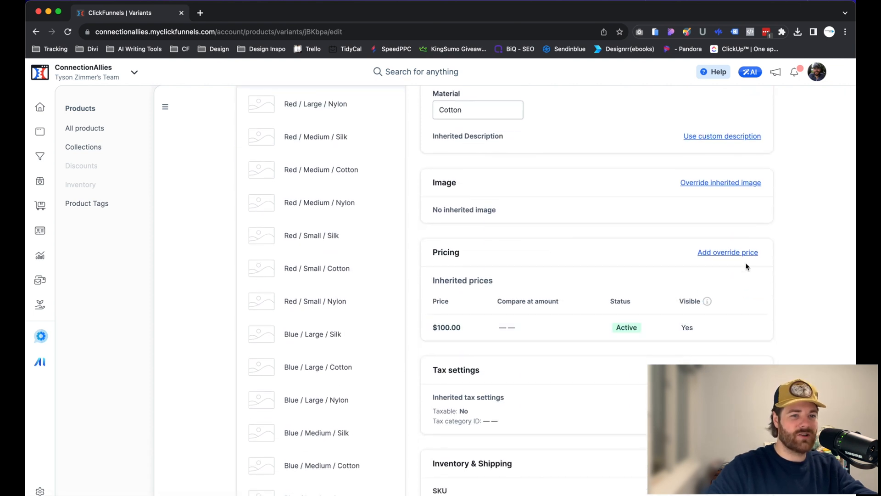
{"action": "left_click", "coordinate": [727, 252]}
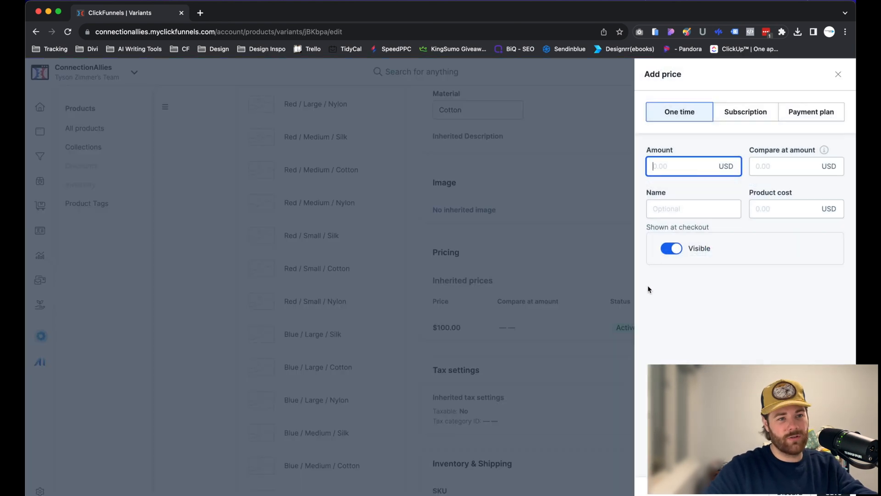
{"action": "left_click", "coordinate": [663, 169]}
{"action": "type", "text": "300"}
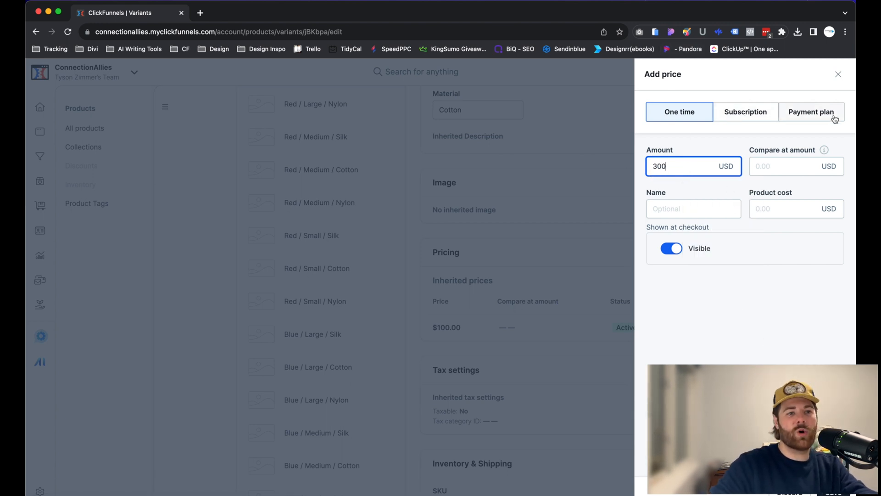
{"action": "left_click", "coordinate": [839, 493]}
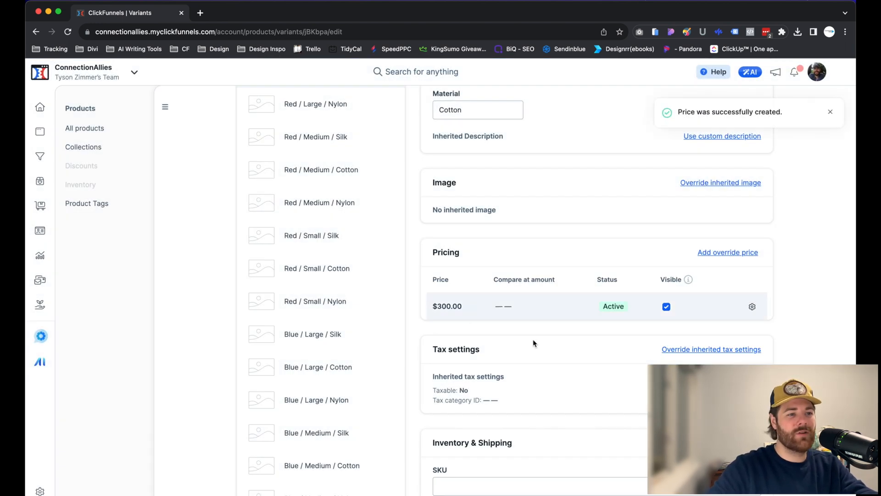
Step: Compare the Red / Large / Cotton variant's override price with the inherited price of the Red / Large / Nylon variant
{"action": "scroll", "coordinate": [505, 257], "scroll_direction": "up", "scroll_amount": 5}
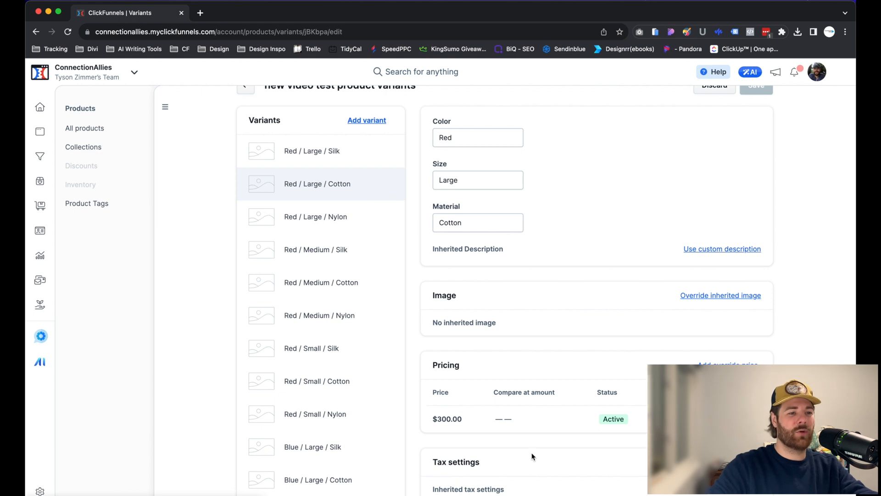
{"action": "scroll", "coordinate": [446, 425], "scroll_direction": "down", "scroll_amount": 1}
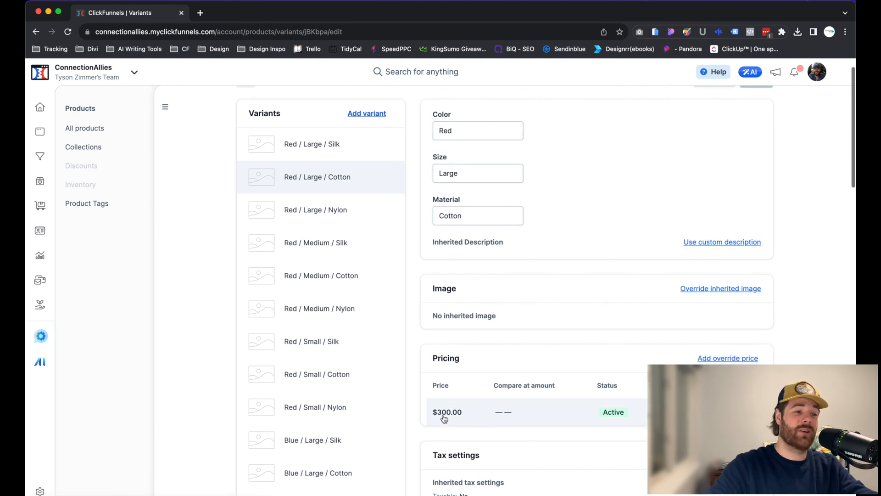
{"action": "left_click", "coordinate": [320, 212]}
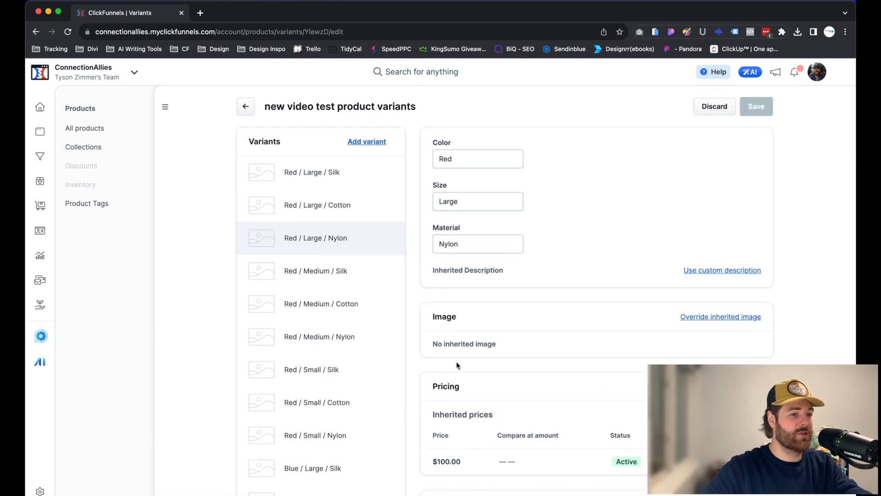
{"action": "scroll", "coordinate": [255, 117], "scroll_direction": "down", "scroll_amount": 1}
Step: Return to the product page, check its variants list and reopen the variants for editing
{"action": "left_click", "coordinate": [248, 105]}
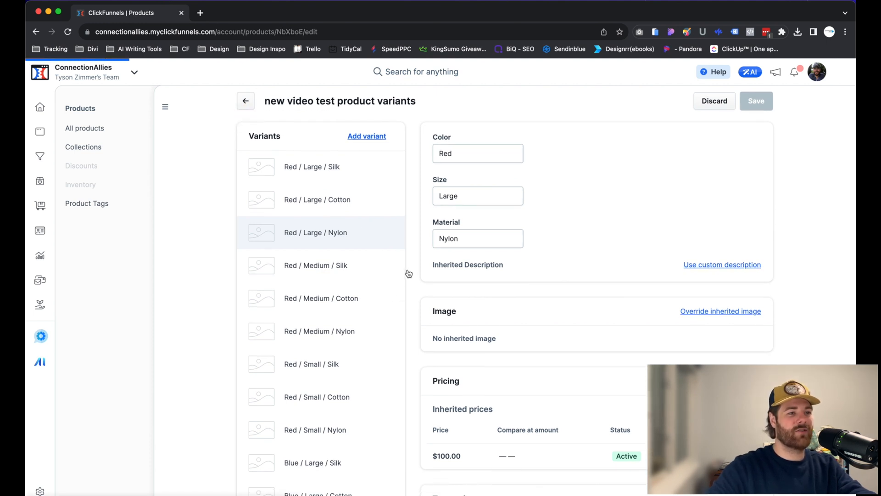
{"action": "scroll", "coordinate": [393, 252], "scroll_direction": "down", "scroll_amount": 5}
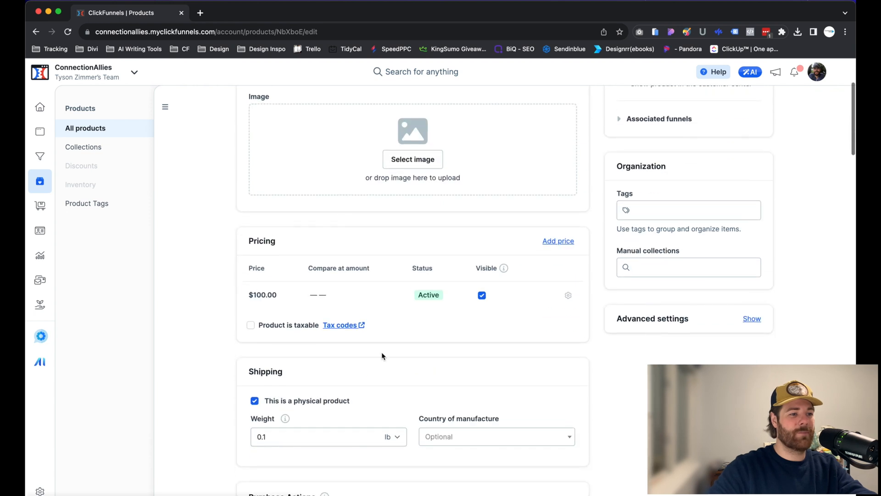
{"action": "scroll", "coordinate": [384, 354], "scroll_direction": "down", "scroll_amount": 5}
{"action": "scroll", "coordinate": [432, 354], "scroll_direction": "down", "scroll_amount": 12}
{"action": "scroll", "coordinate": [521, 232], "scroll_direction": "up", "scroll_amount": 1}
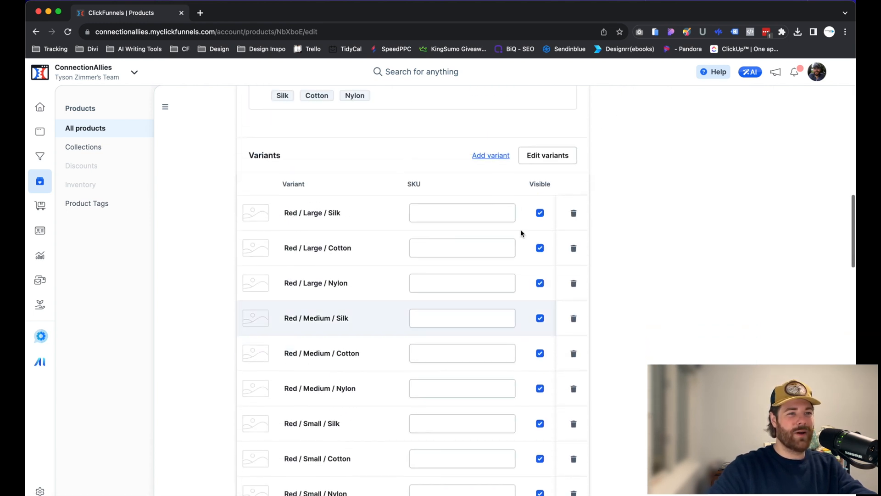
{"action": "left_click", "coordinate": [552, 159]}
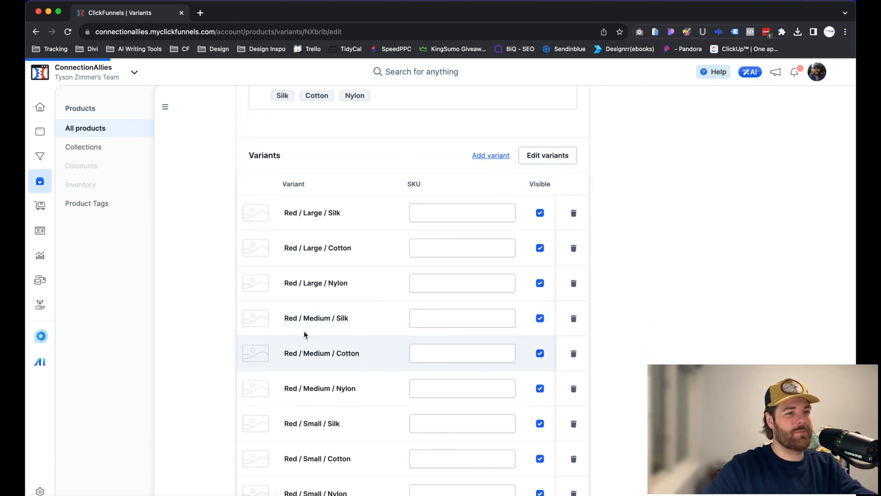
Step: Examine the pricing, tax, inventory and shipping settings and the purchase actions of the Red / Large / Silk variant
{"action": "scroll", "coordinate": [525, 347], "scroll_direction": "down", "scroll_amount": 6}
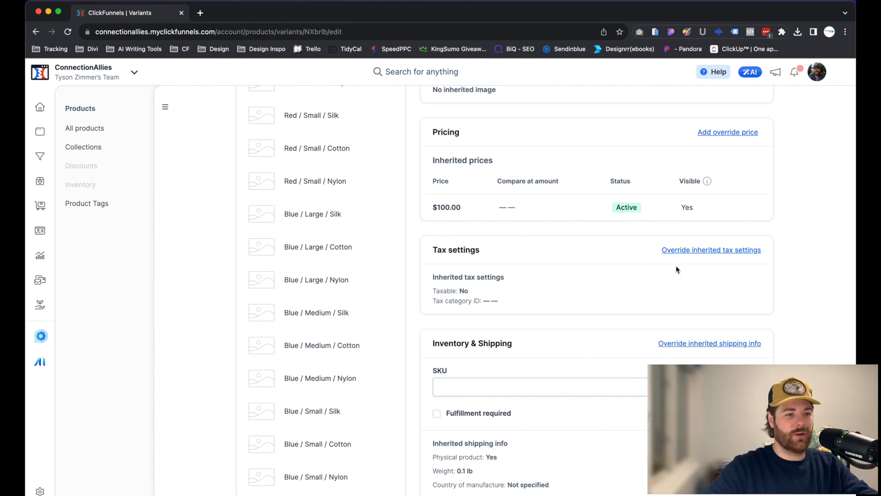
{"action": "scroll", "coordinate": [614, 317], "scroll_direction": "down", "scroll_amount": 3}
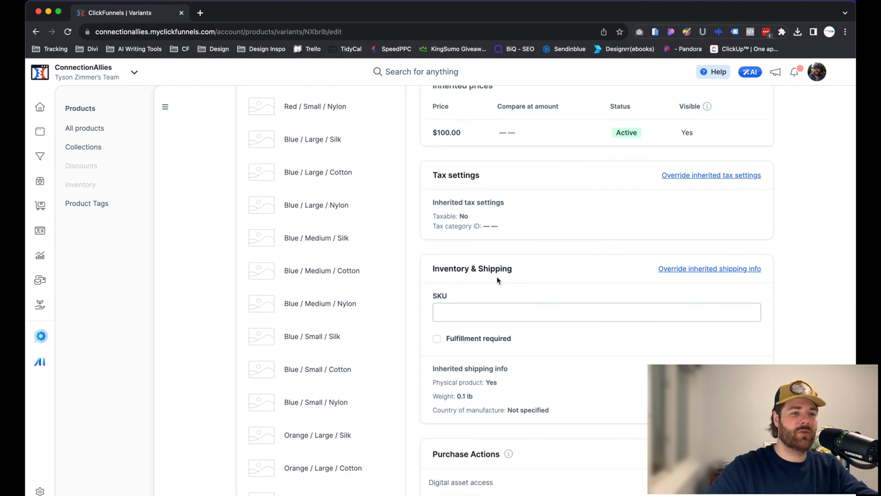
{"action": "scroll", "coordinate": [498, 280], "scroll_direction": "down", "scroll_amount": 3}
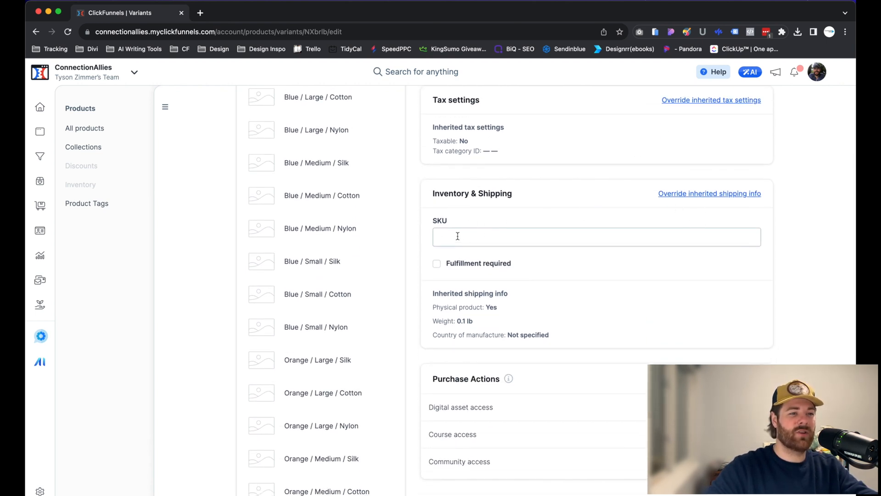
{"action": "scroll", "coordinate": [526, 250], "scroll_direction": "up", "scroll_amount": 15}
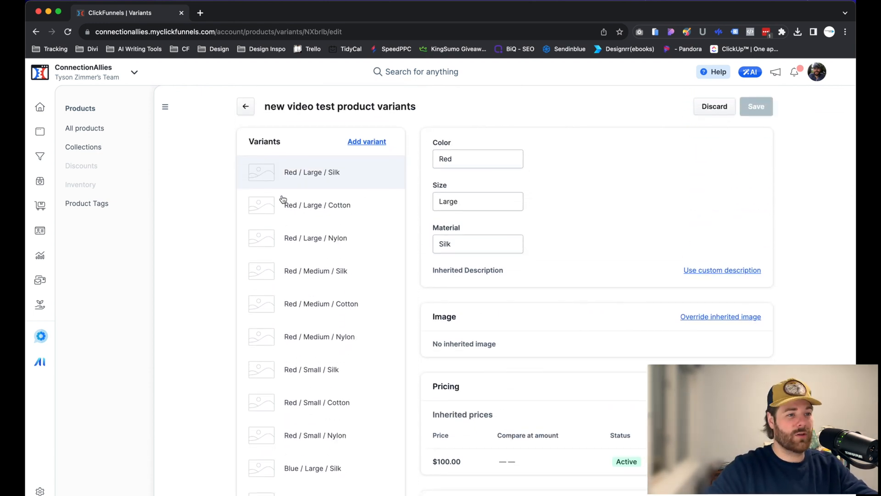
{"action": "scroll", "coordinate": [530, 296], "scroll_direction": "down", "scroll_amount": 10}
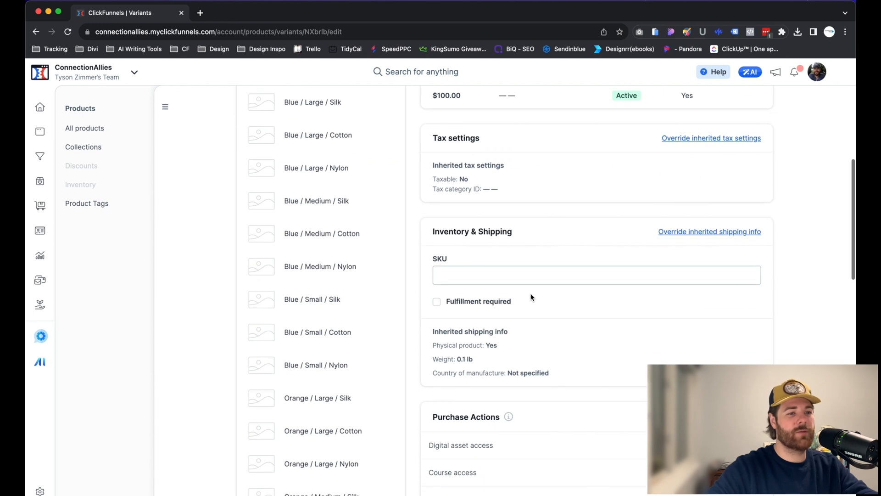
Step: Turn on required fulfillment for the Red / Large / Silk variant to check the quantity tracking choices, and turn it off again
{"action": "scroll", "coordinate": [531, 296], "scroll_direction": "down", "scroll_amount": 2}
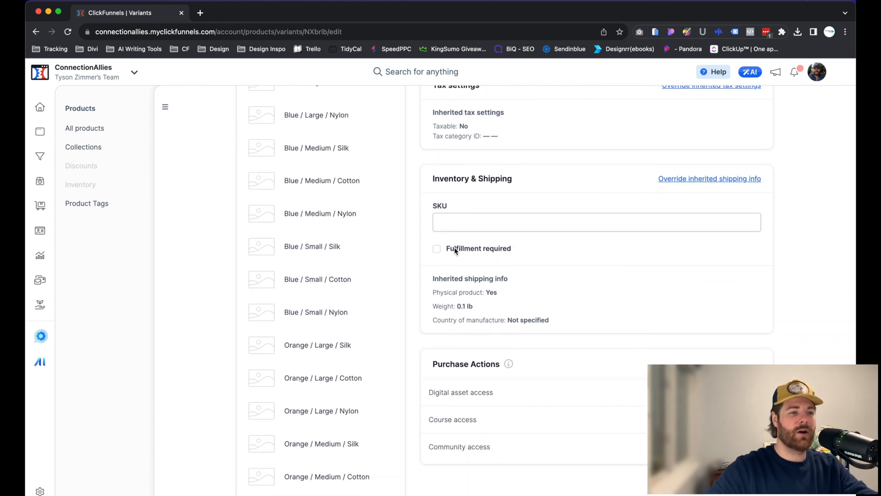
{"action": "left_click", "coordinate": [436, 250]}
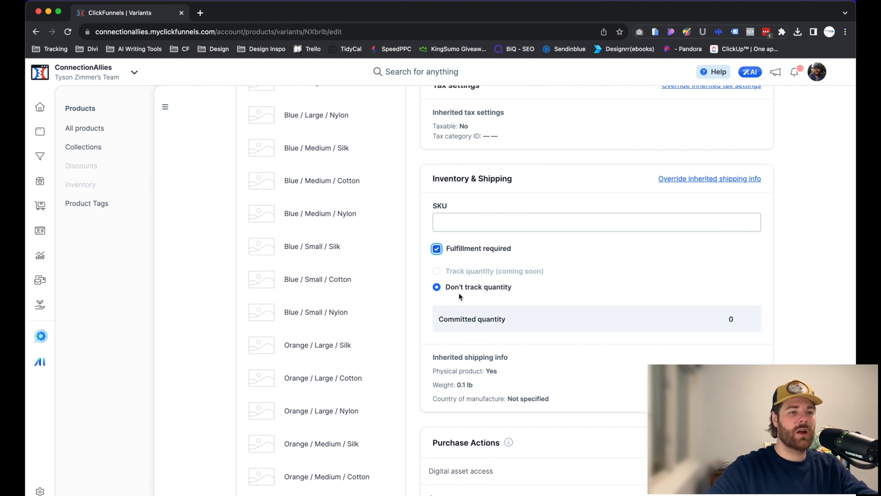
{"action": "left_click", "coordinate": [436, 249]}
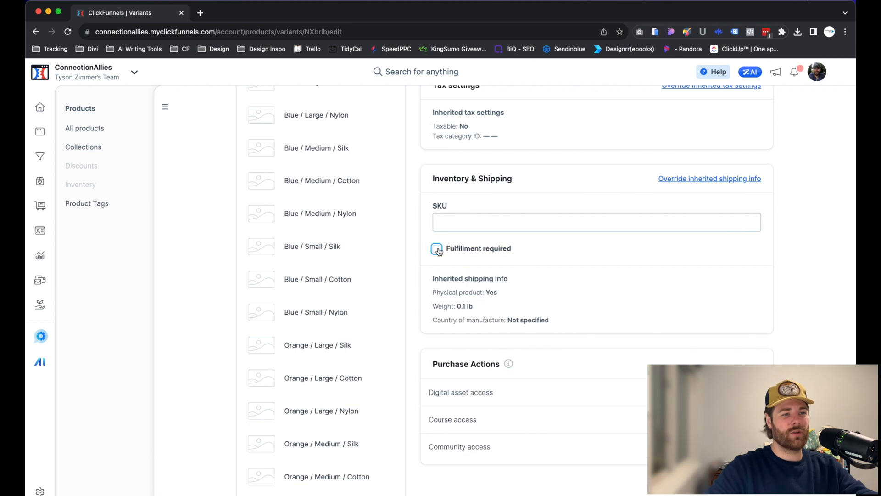
Step: View the digital assets that can be delivered with the Red / Large / Silk variant and close the list without selecting any
{"action": "scroll", "coordinate": [761, 301], "scroll_direction": "down", "scroll_amount": 5}
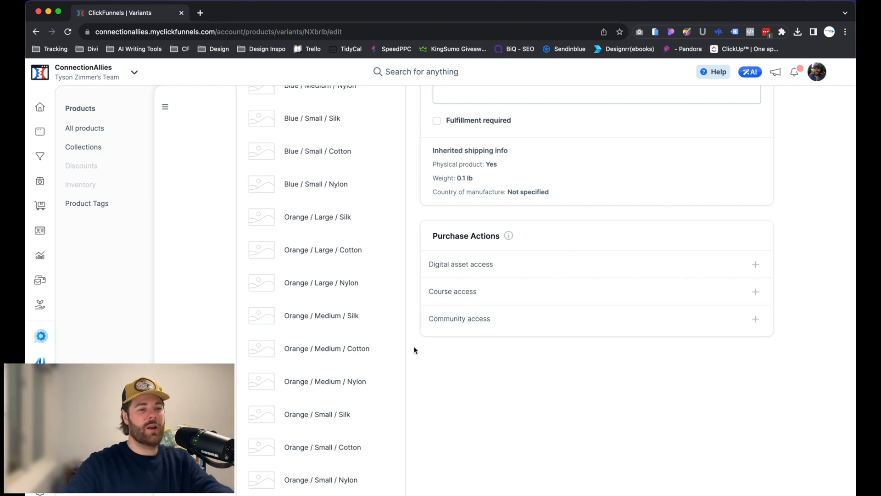
{"action": "left_click", "coordinate": [756, 264]}
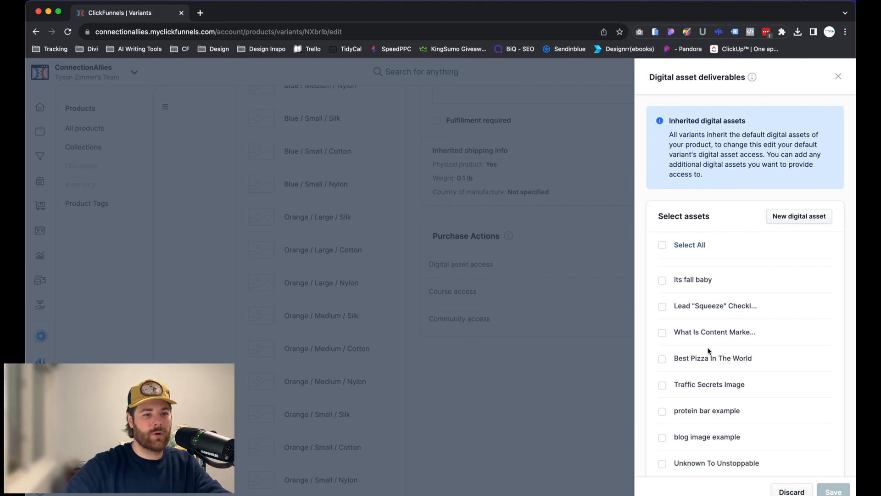
{"action": "left_click", "coordinate": [834, 77]}
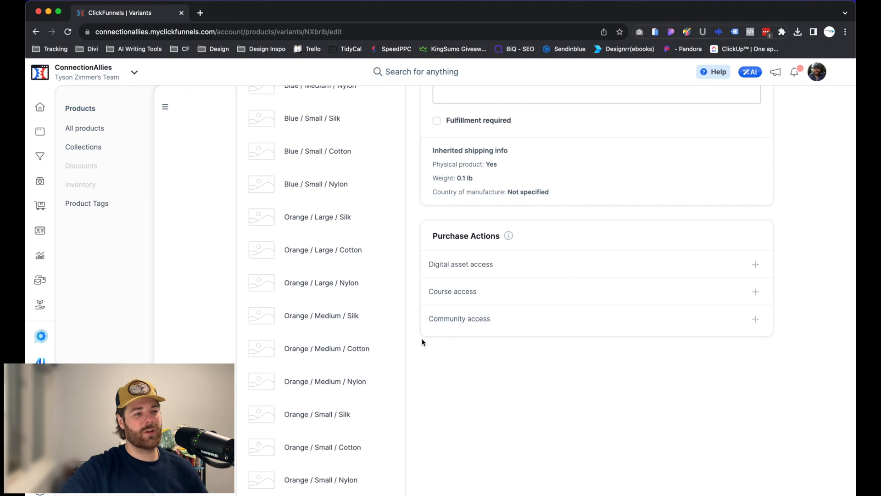
Step: Return to the product page and review its shipping settings, purchase actions, options and variants list
{"action": "scroll", "coordinate": [416, 296], "scroll_direction": "up", "scroll_amount": 10}
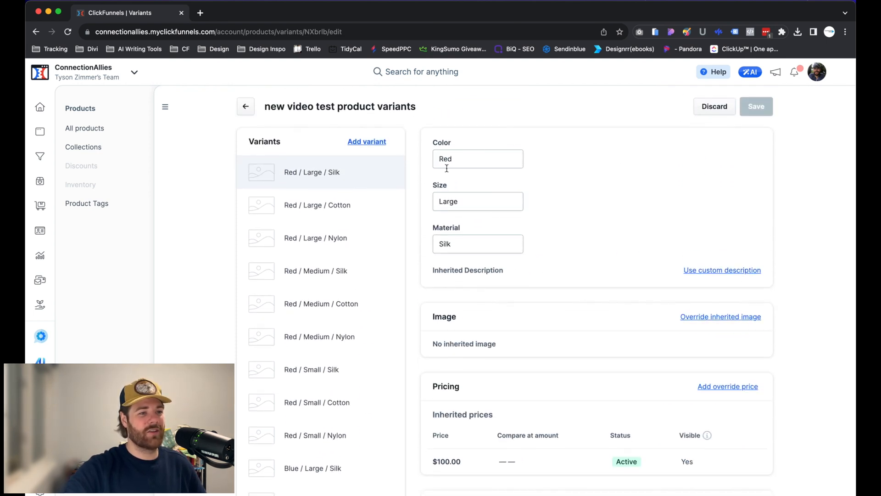
{"action": "scroll", "coordinate": [274, 136], "scroll_direction": "down", "scroll_amount": 2}
{"action": "scroll", "coordinate": [254, 130], "scroll_direction": "up", "scroll_amount": 2}
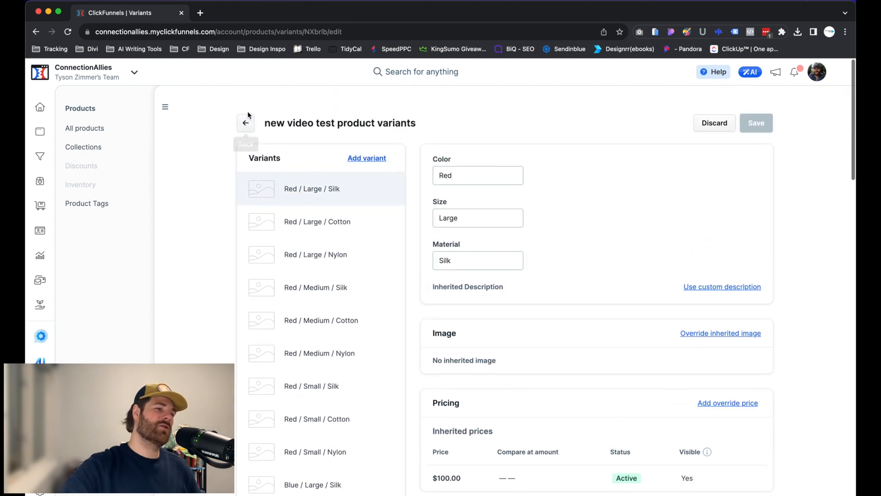
{"action": "left_click", "coordinate": [247, 111]}
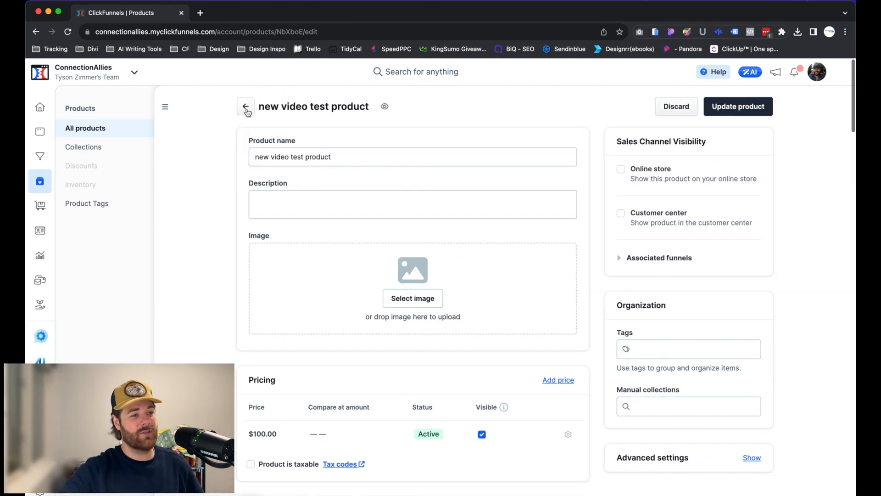
{"action": "scroll", "coordinate": [353, 309], "scroll_direction": "down", "scroll_amount": 1}
{"action": "scroll", "coordinate": [353, 310], "scroll_direction": "down", "scroll_amount": 15}
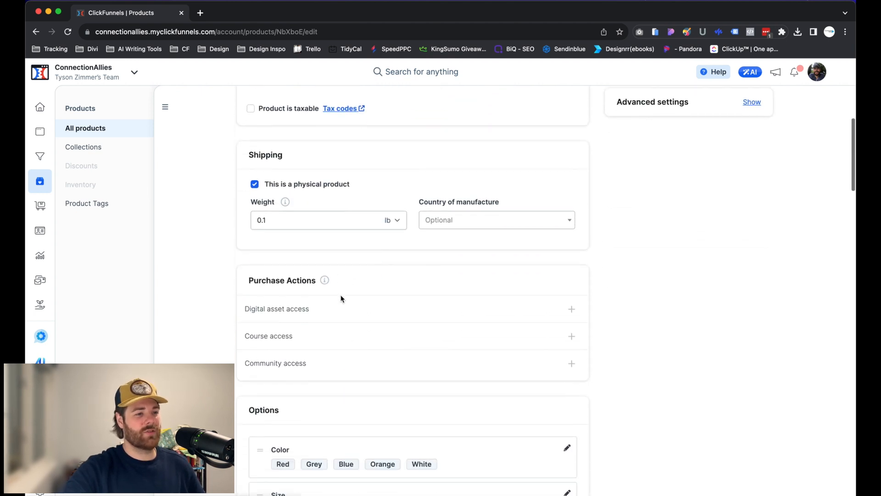
{"action": "scroll", "coordinate": [339, 296], "scroll_direction": "down", "scroll_amount": 5}
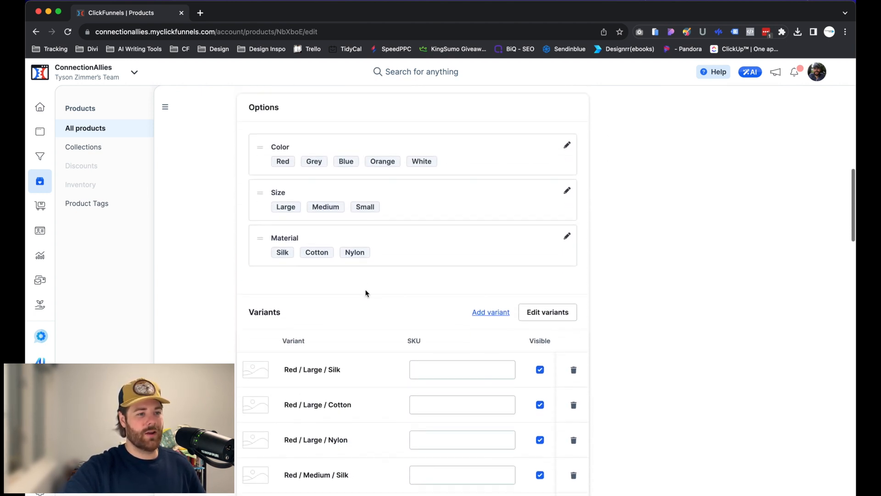
{"action": "scroll", "coordinate": [404, 280], "scroll_direction": "up", "scroll_amount": 5}
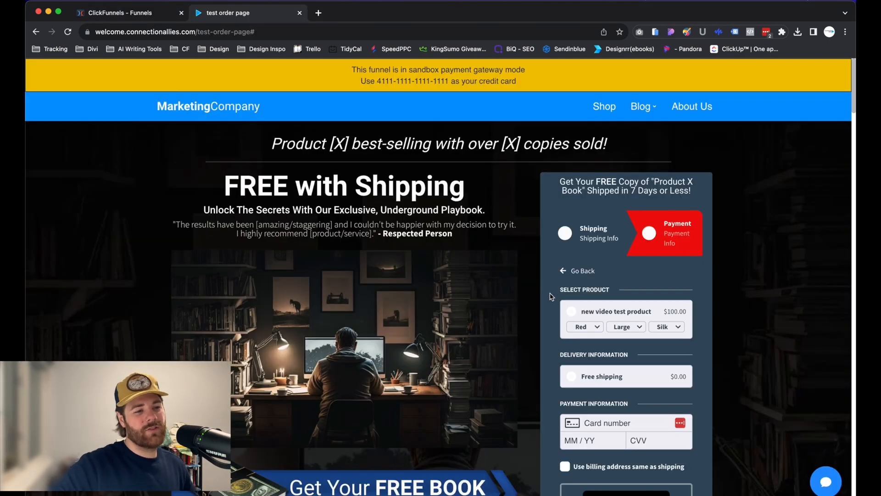
Step: Select the Blue / Medium / Cotton variant of the new video test product on the live test order page
{"action": "scroll", "coordinate": [549, 300], "scroll_direction": "down", "scroll_amount": 1}
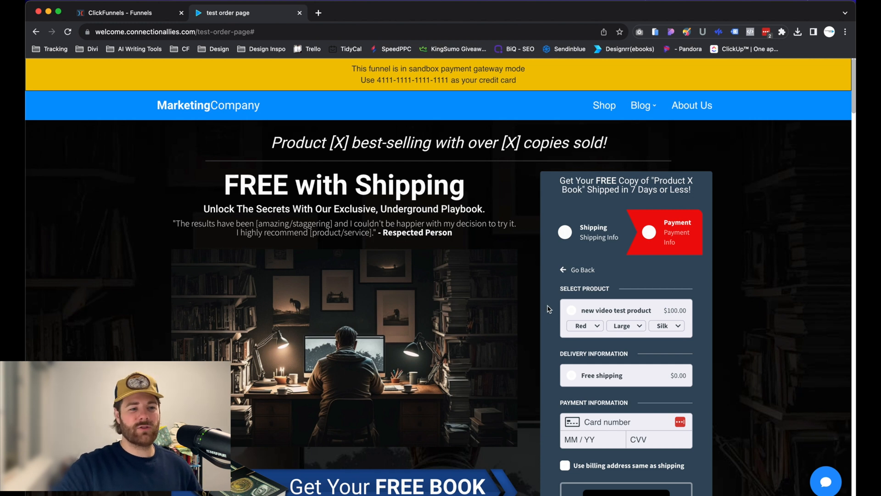
{"action": "scroll", "coordinate": [674, 163], "scroll_direction": "up", "scroll_amount": 1}
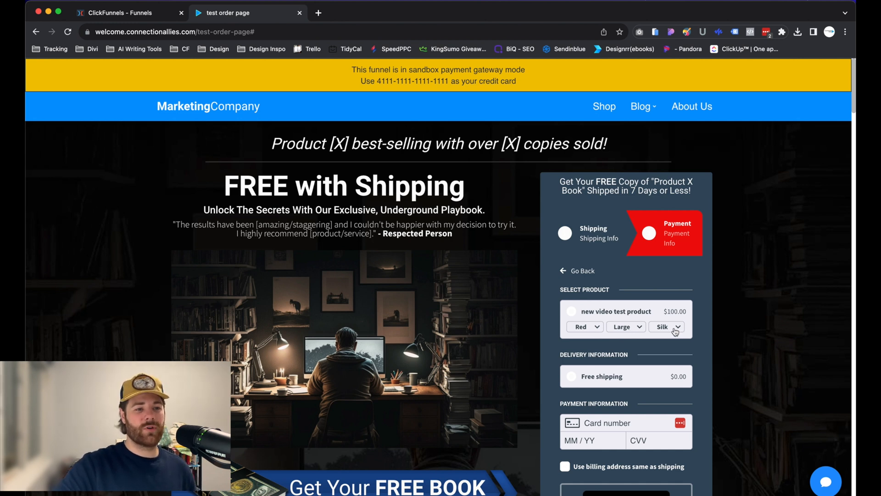
{"action": "left_click", "coordinate": [598, 330]}
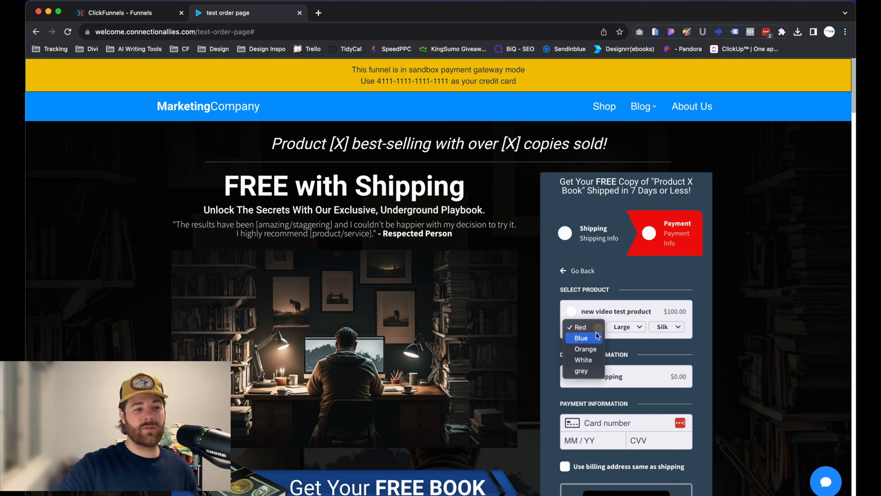
{"action": "left_click", "coordinate": [581, 338]}
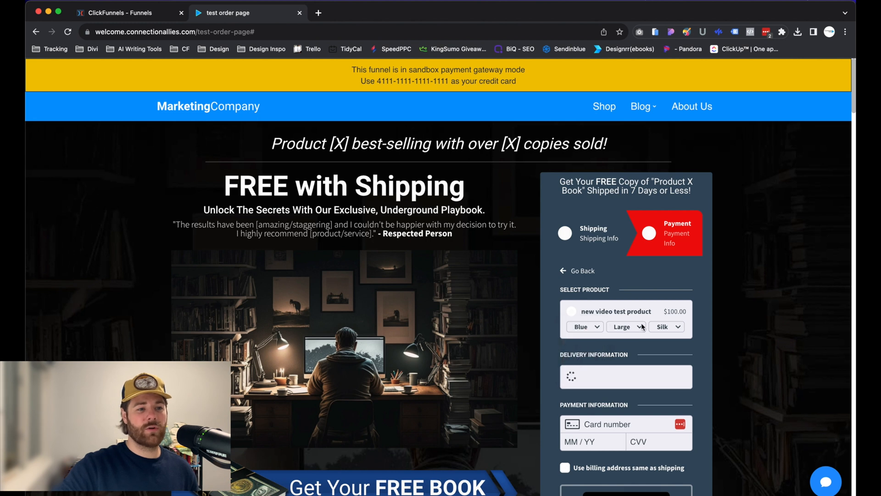
{"action": "left_click", "coordinate": [637, 327]}
{"action": "left_click", "coordinate": [636, 338]}
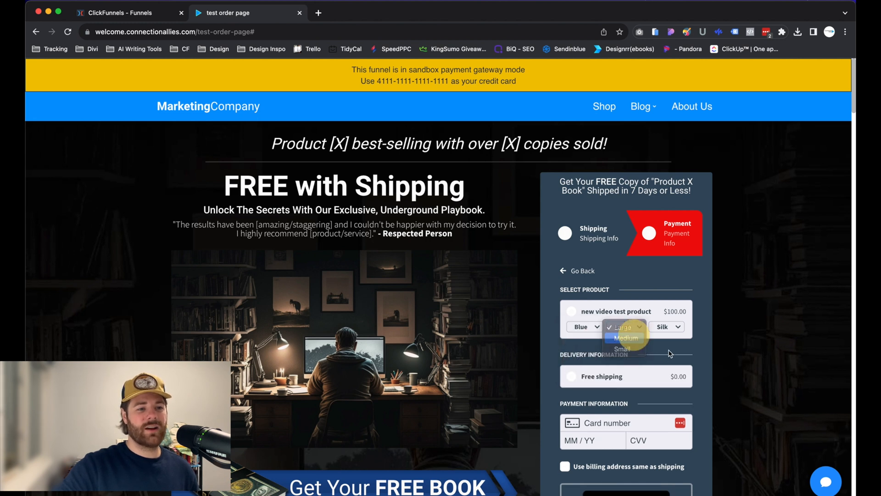
{"action": "left_click", "coordinate": [667, 326]}
{"action": "left_click", "coordinate": [670, 339]}
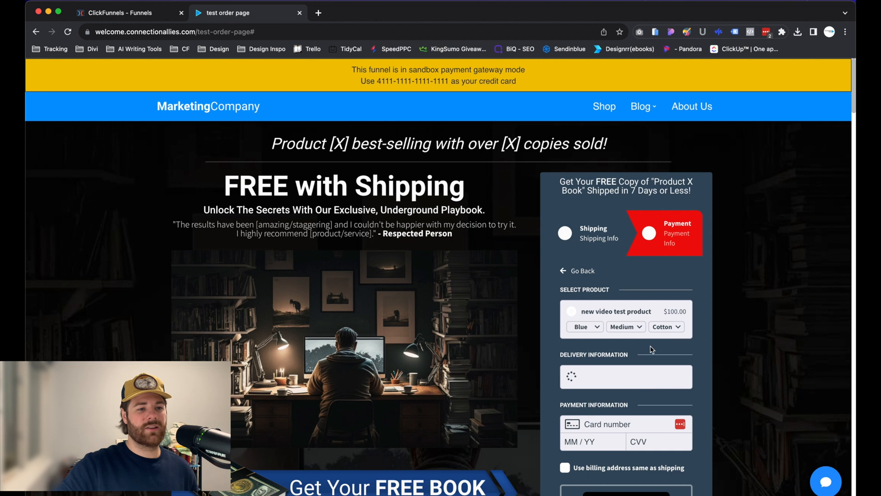
Step: Change the selected product's color to Red and its size to Large on the order form
{"action": "left_click", "coordinate": [590, 327]}
{"action": "left_click", "coordinate": [580, 316]}
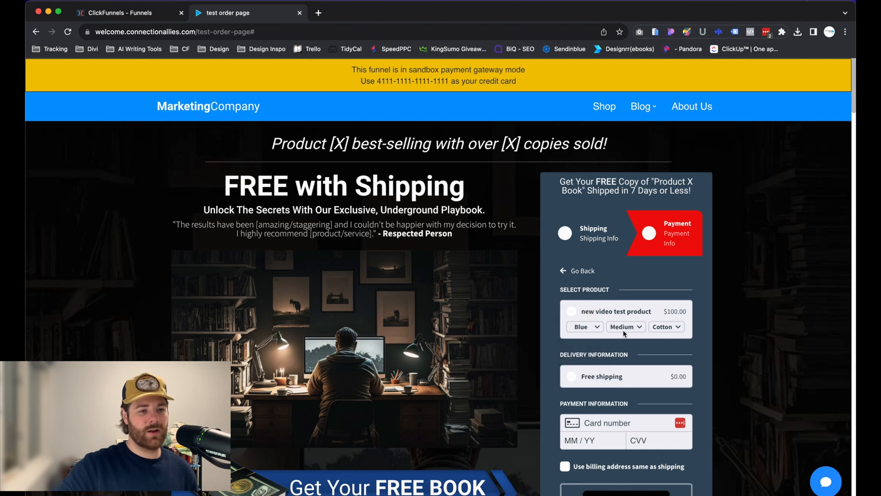
{"action": "left_click", "coordinate": [625, 327]}
{"action": "left_click", "coordinate": [624, 321]}
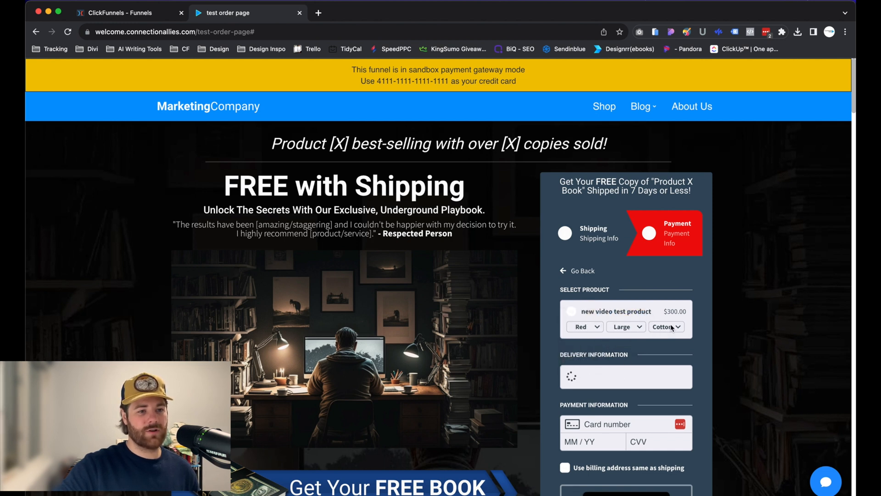
Step: Check the order form's price, order bump and order summary for the Red / Large / Cotton variant
{"action": "scroll", "coordinate": [628, 257], "scroll_direction": "down", "scroll_amount": 3}
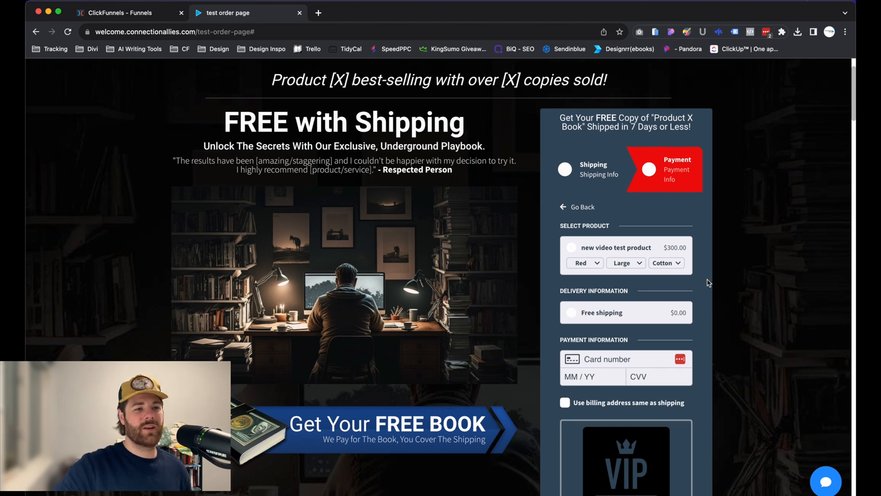
{"action": "scroll", "coordinate": [678, 286], "scroll_direction": "down", "scroll_amount": 10}
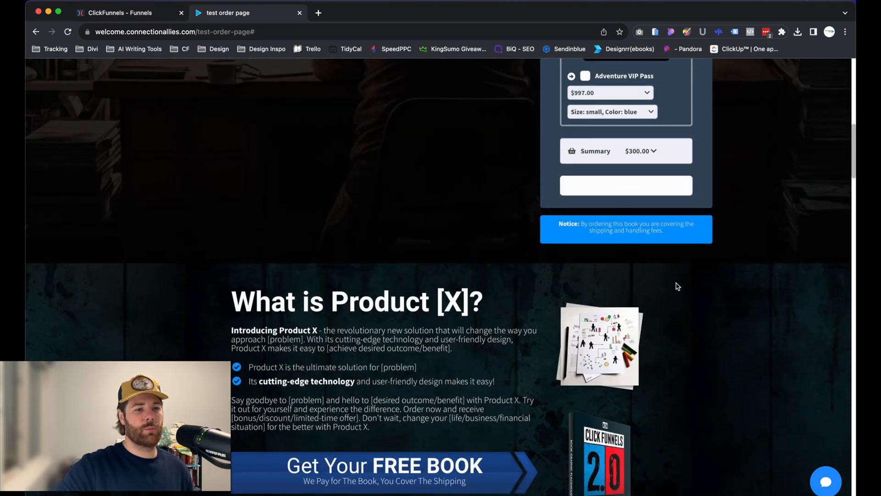
{"action": "scroll", "coordinate": [677, 286], "scroll_direction": "up", "scroll_amount": 5}
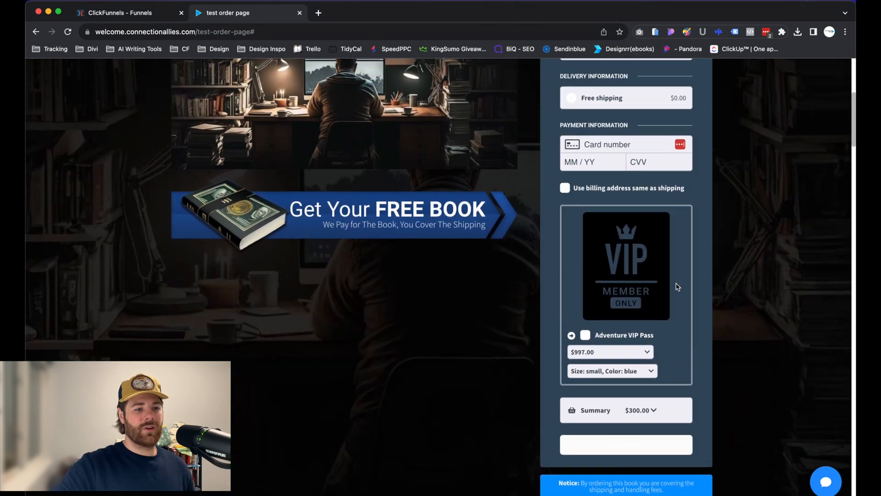
{"action": "scroll", "coordinate": [678, 286], "scroll_direction": "up", "scroll_amount": 1}
{"action": "scroll", "coordinate": [711, 281], "scroll_direction": "up", "scroll_amount": 5}
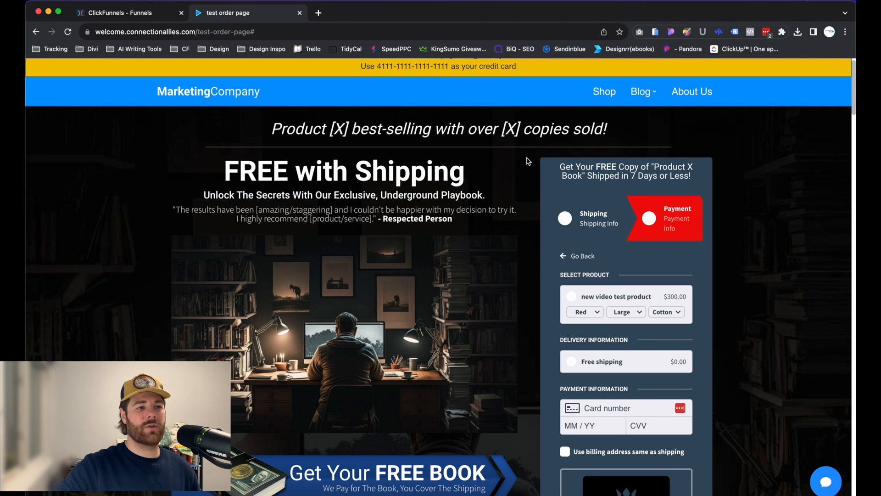
{"action": "scroll", "coordinate": [527, 161], "scroll_direction": "down", "scroll_amount": 1}
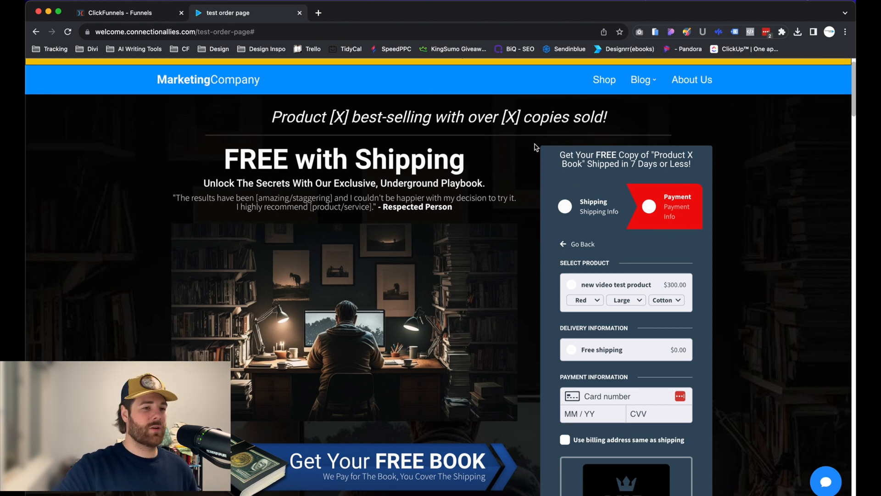